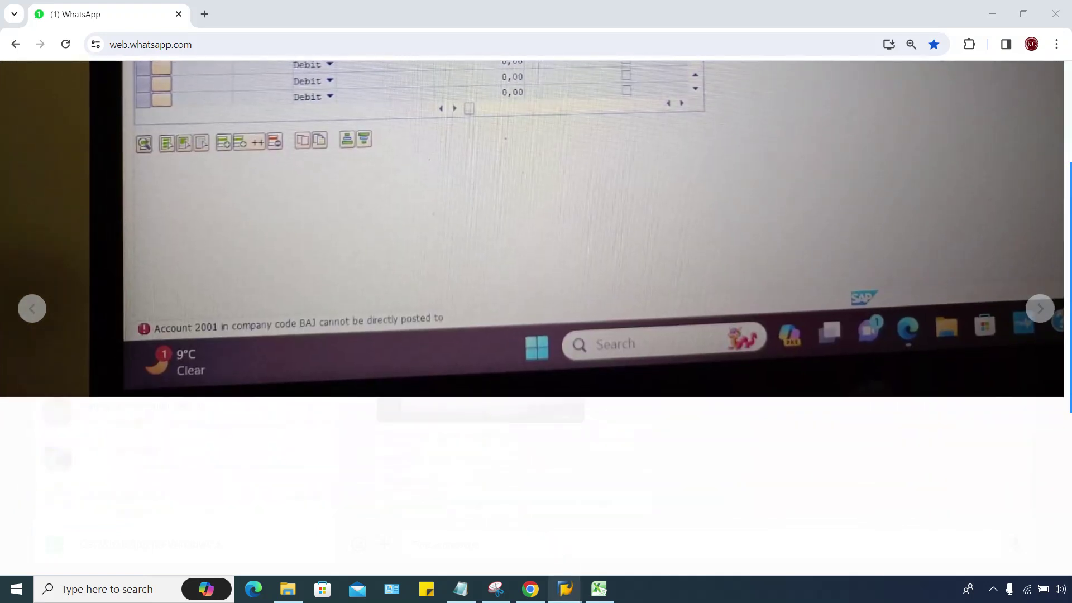
Bring SAP Easy Access to the front and start vendor invoice entry (FB60)
mouse_move(565, 589)
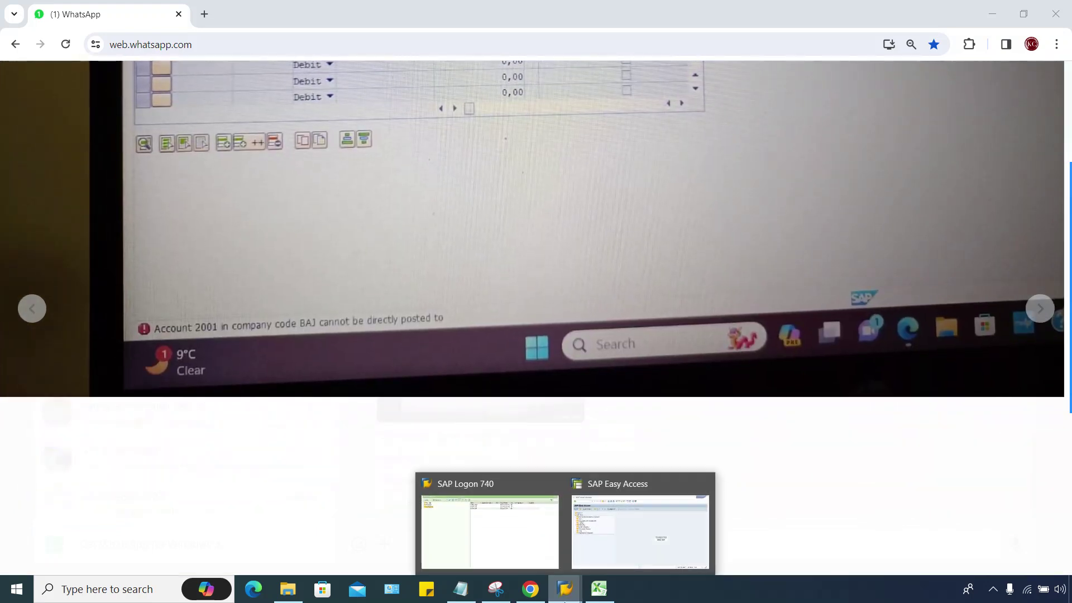
click(668, 558)
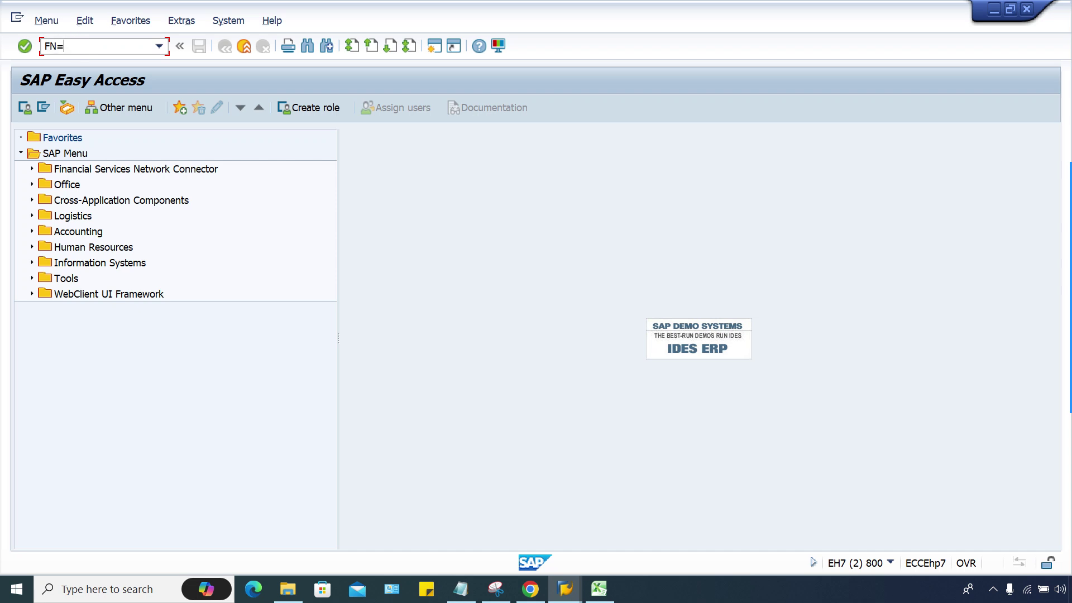
text(0)
key(Return)
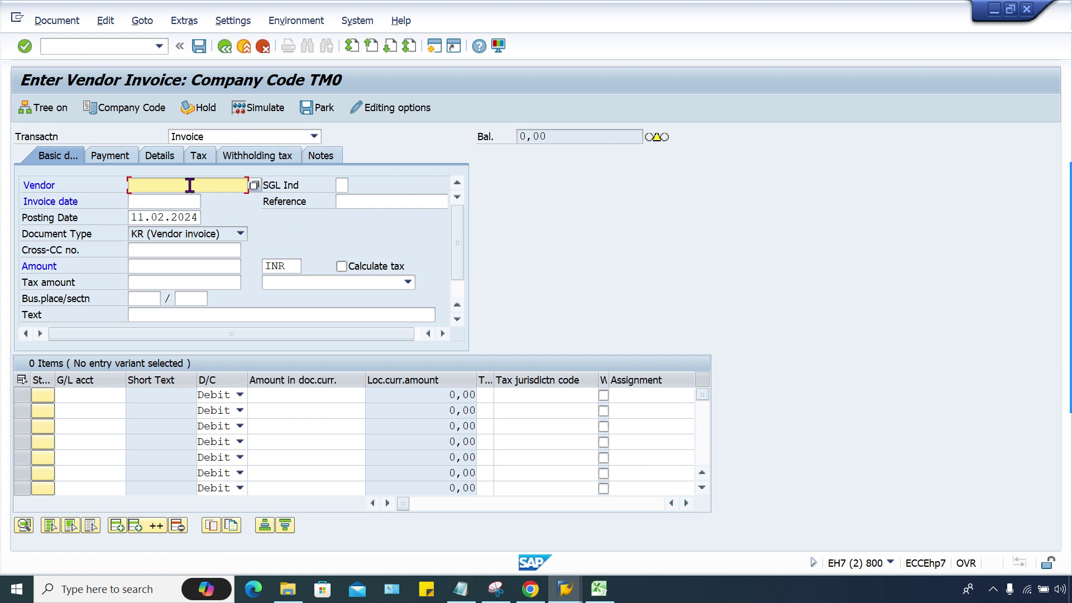
Switch the vendor invoice to company code BAJ and begin the vendor lookup
click(190, 185)
click(150, 110)
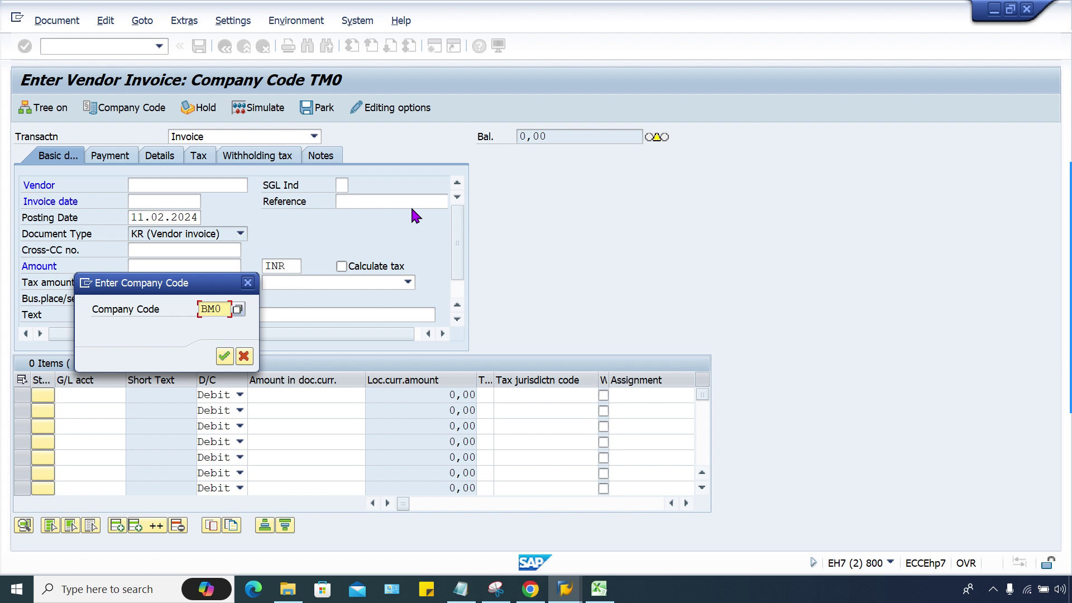
key(Return)
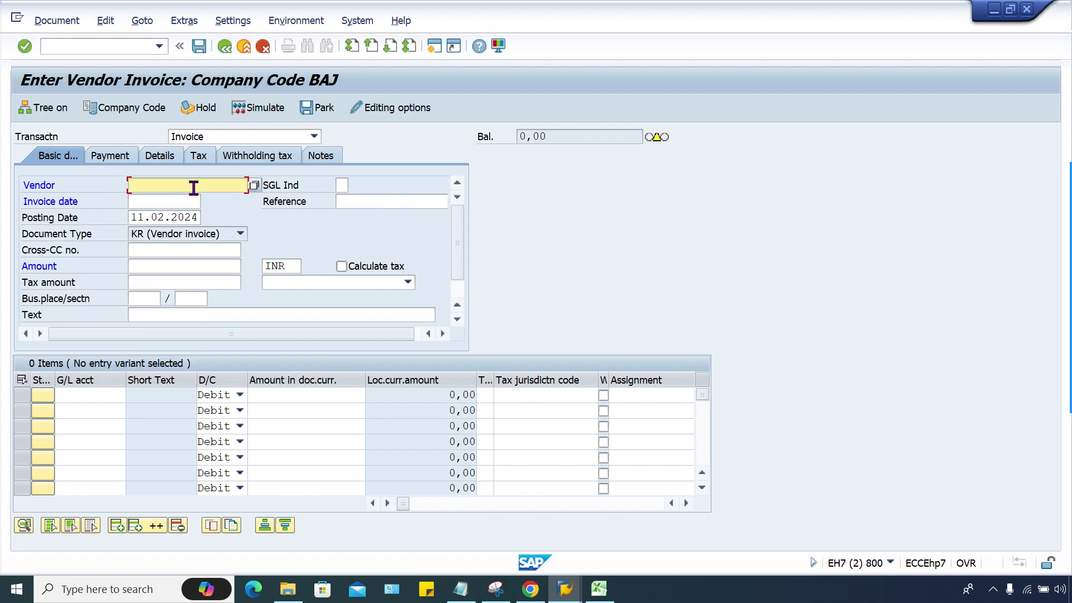
click(259, 187)
Pick vendor 100471 from the vendor search help, searching by company code BAU
key(F4)
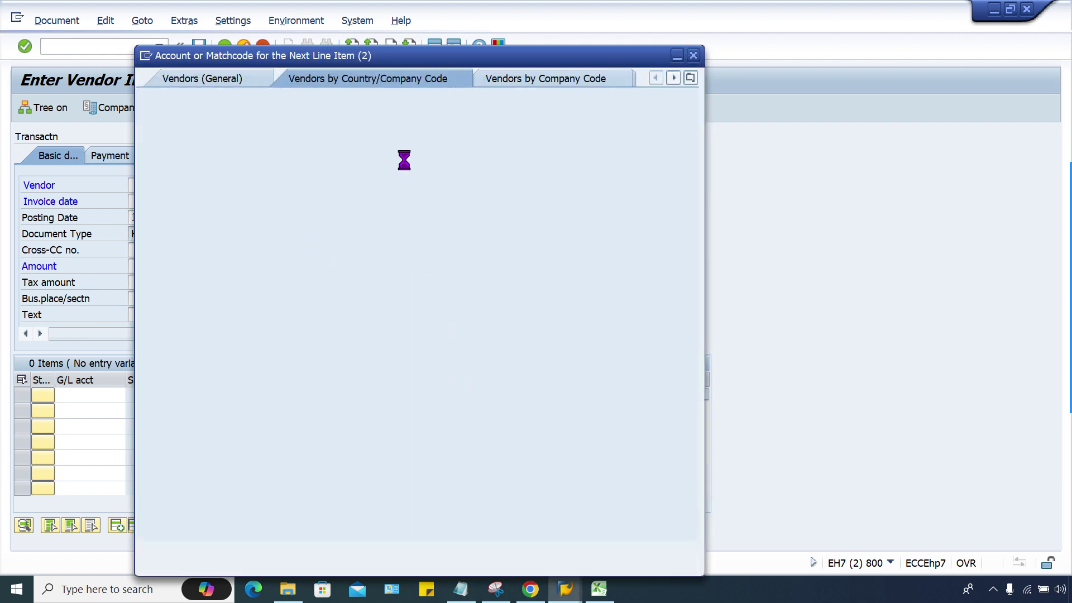
click(357, 273)
text(BAU)
key(Return)
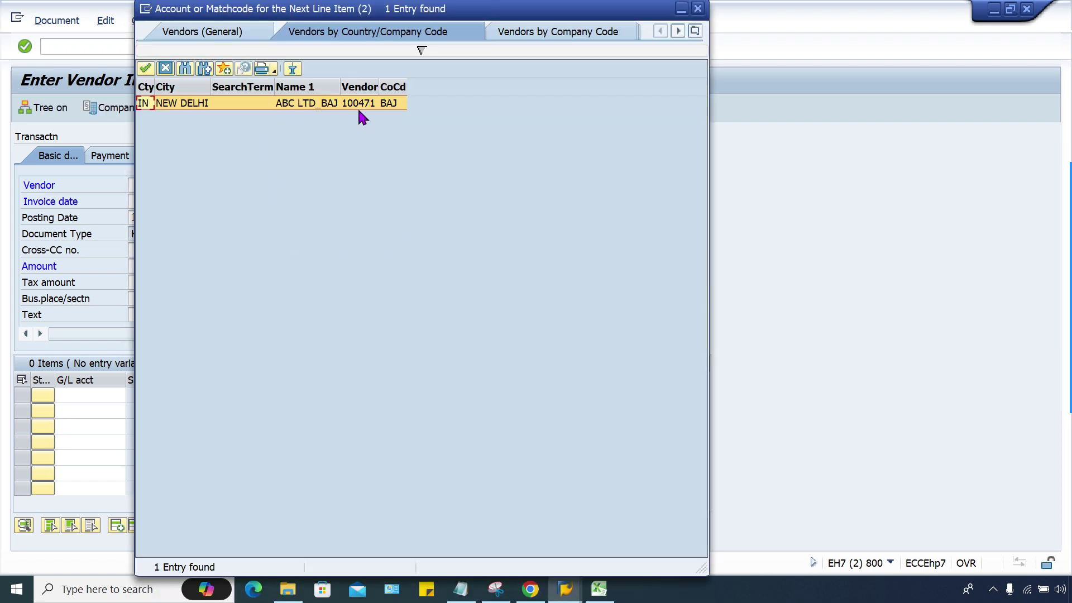
click(359, 105)
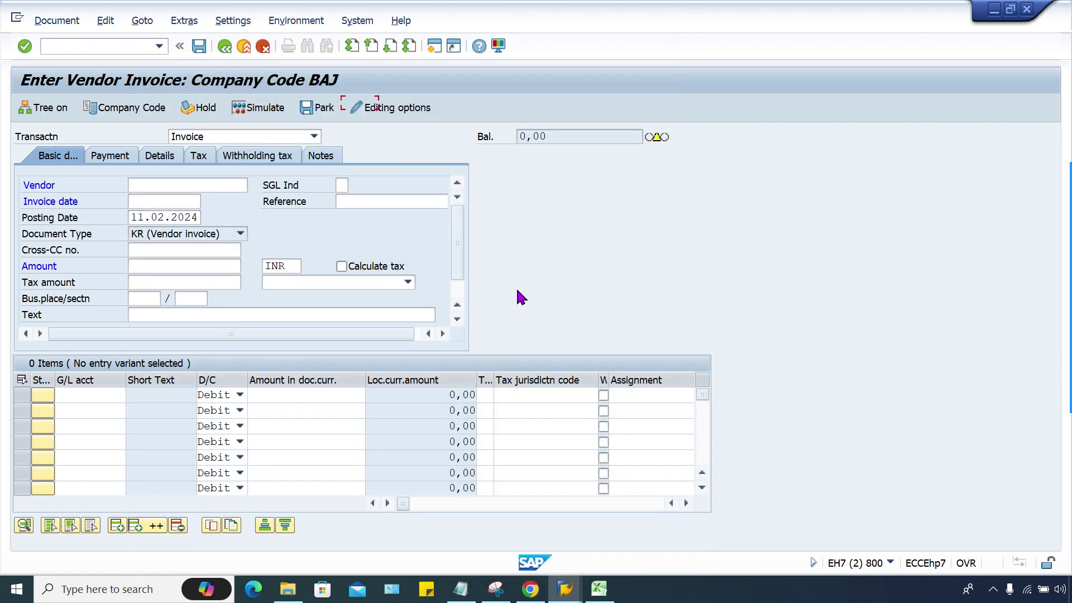
click(158, 218)
Copy posting date 11.02.2024 into the invoice date and enter invoice amount 2000
double_click(158, 217)
key(ctrl+c)
click(159, 201)
key(ctrl+v)
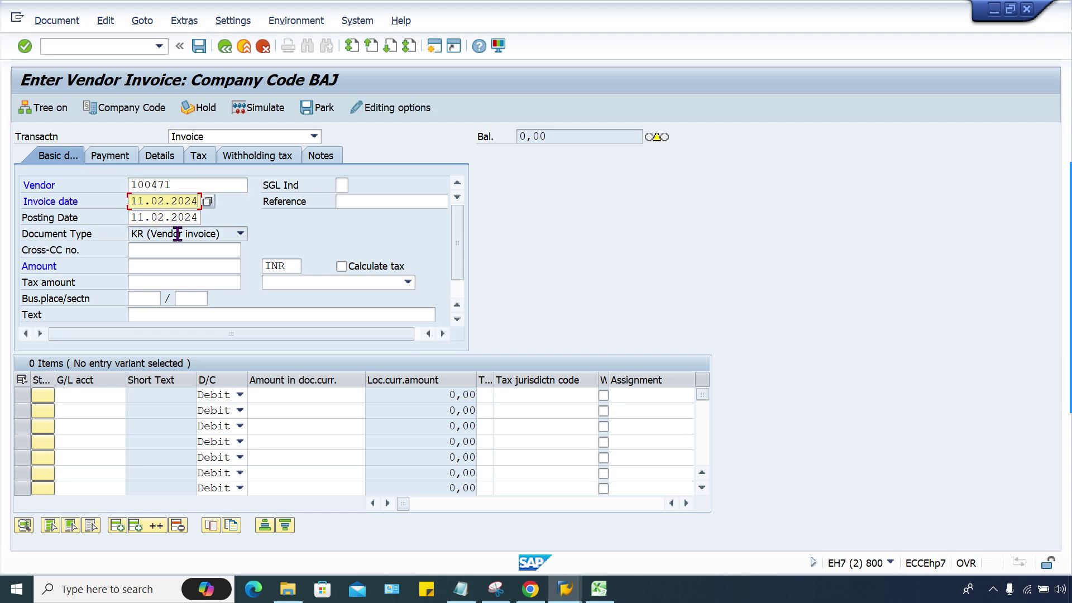
click(144, 266)
text(2000)
key(Return)
Add a 2000 debit line on G/L 4000 and process the invoice to check it
text(4000)
key(Tab)
key(Tab)
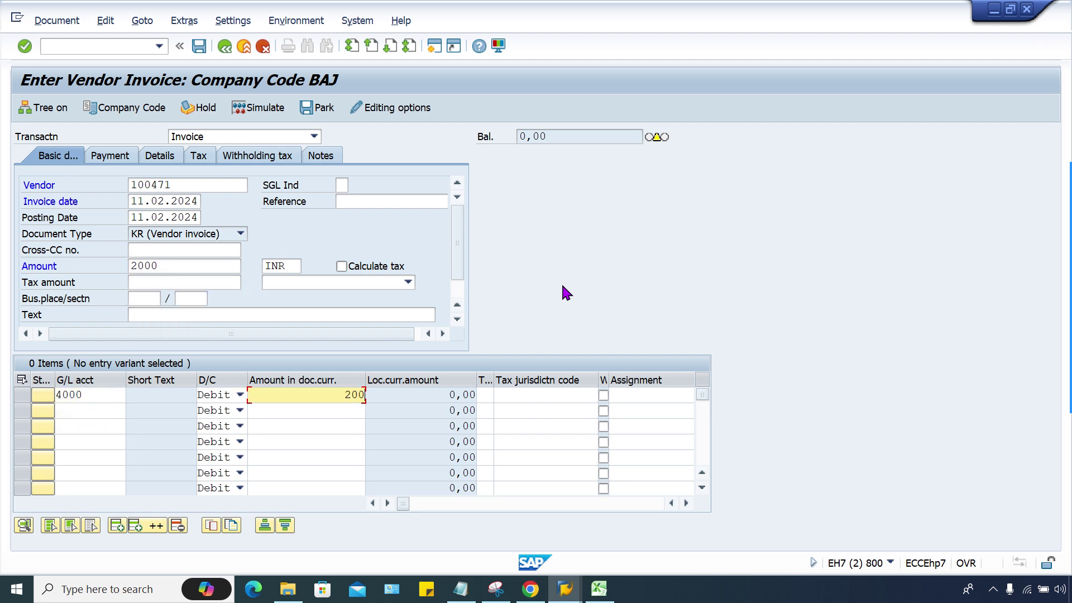
text(2000)
key(Return)
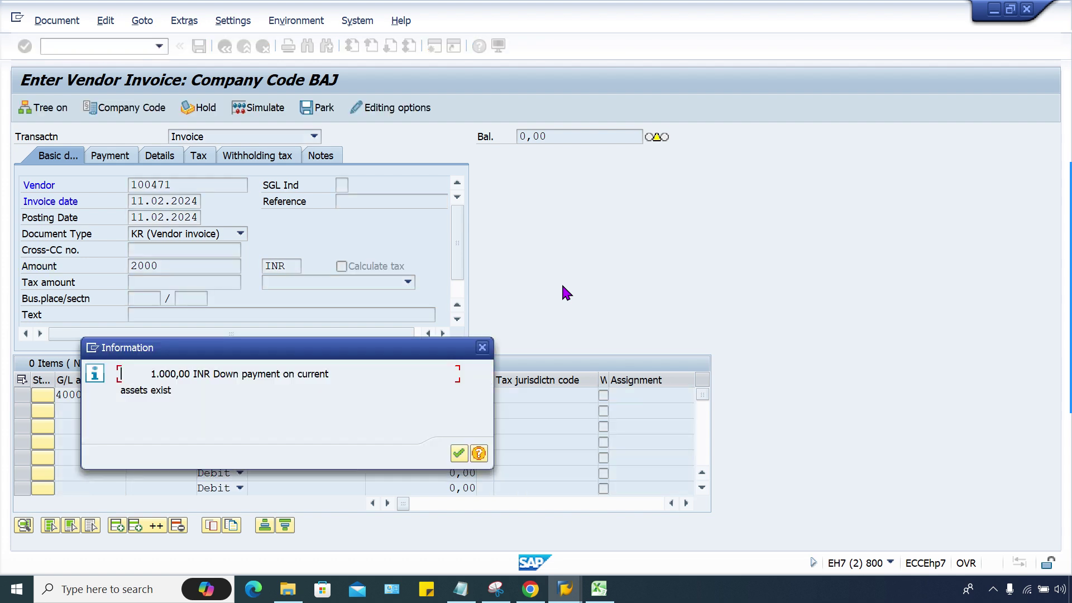
key(Return)
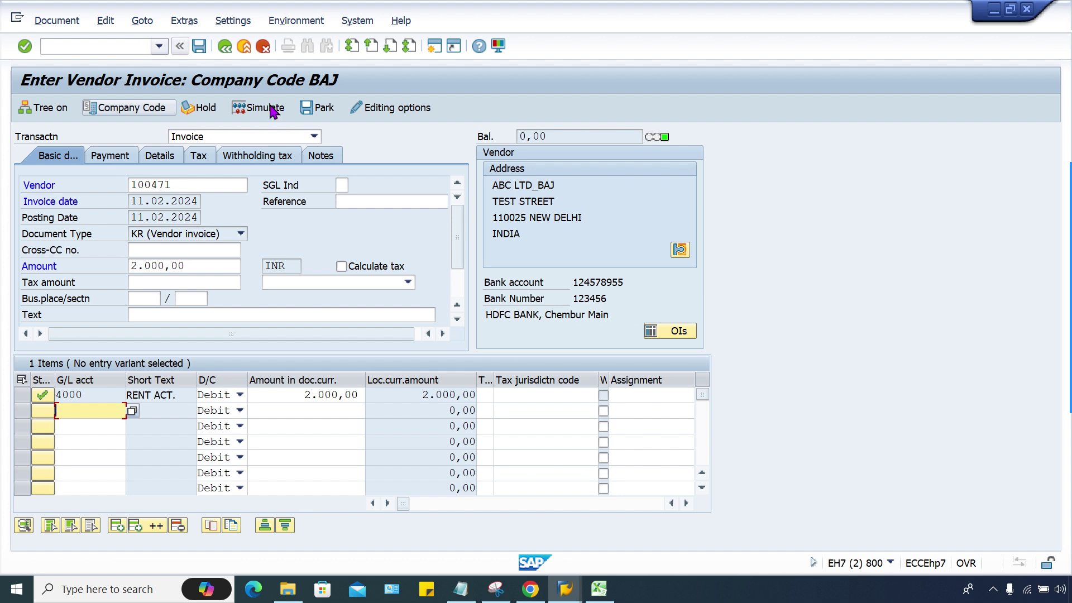
key(F9)
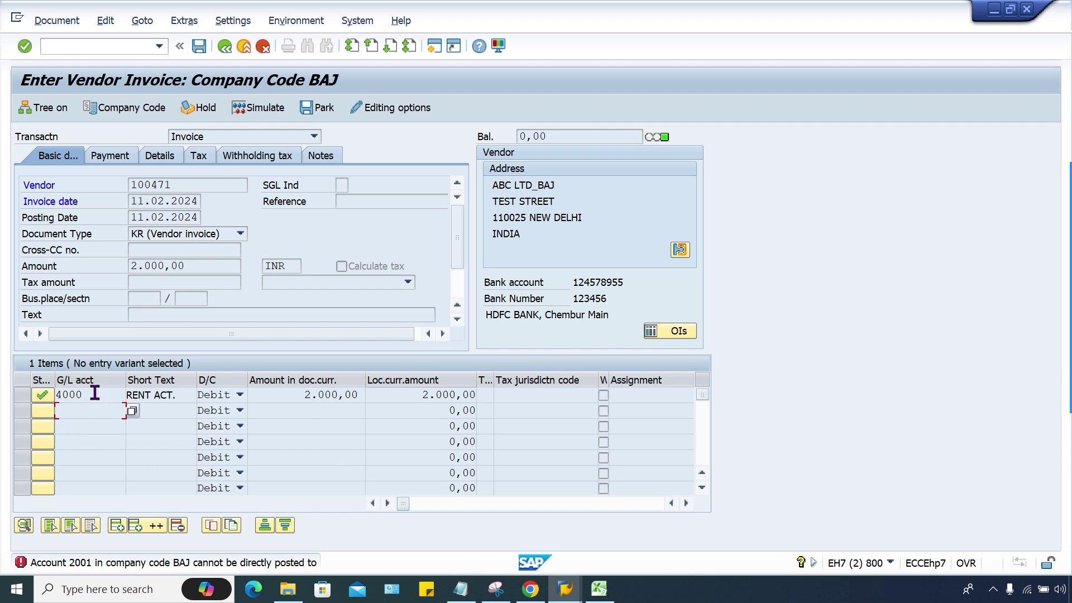
Select vendor number 100471 on the invoice and open a new SAP session
click(183, 184)
double_click(183, 184)
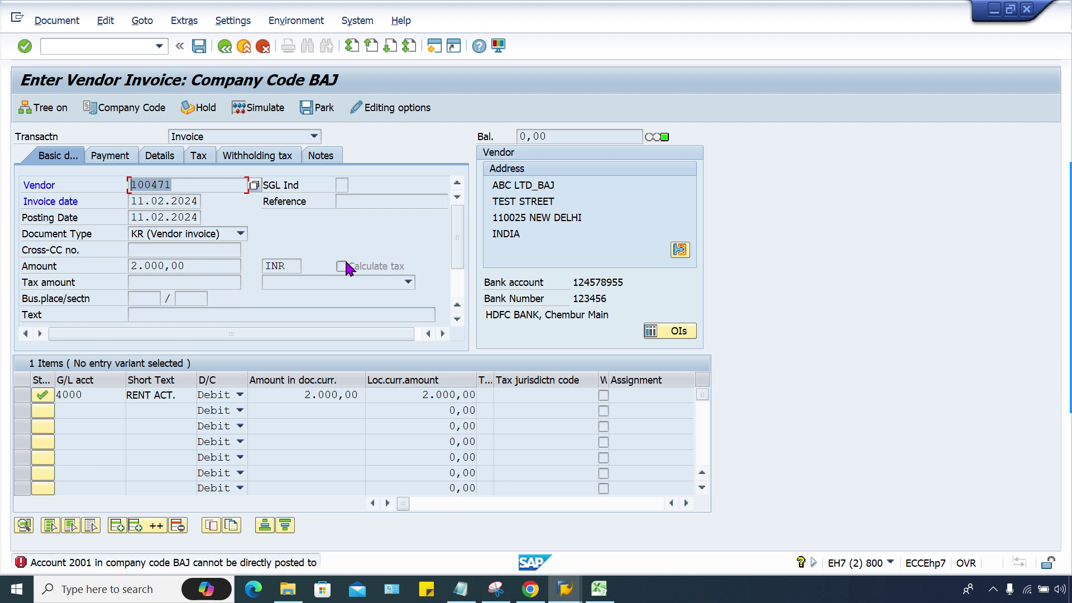
click(434, 47)
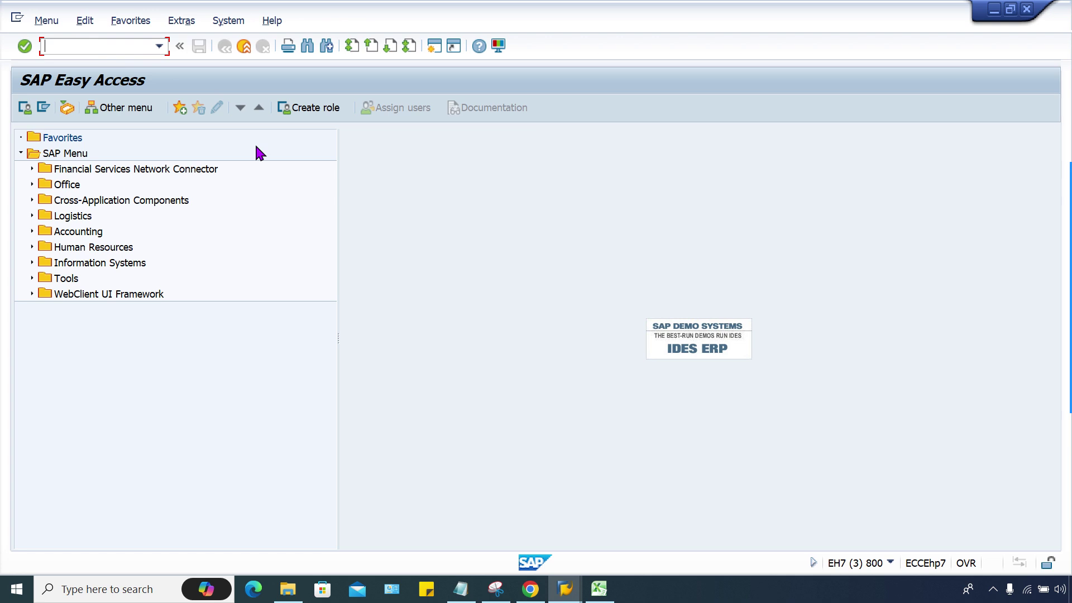
Go via FS00 to the BAJ Change Vendor screen and enter the invoice's vendor number
text(FS00)
key(Return)
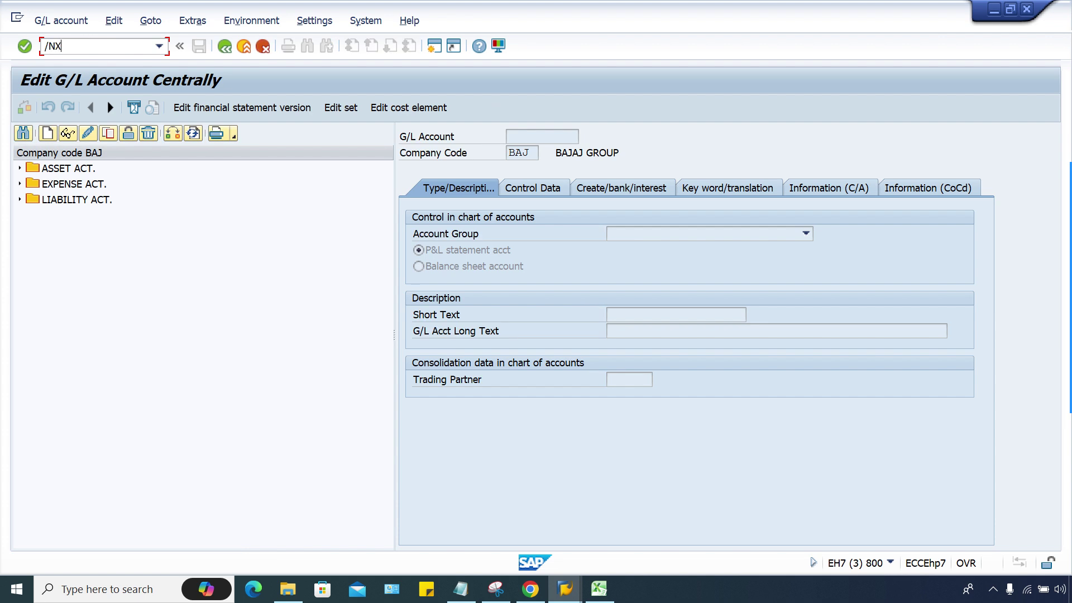
key(Return)
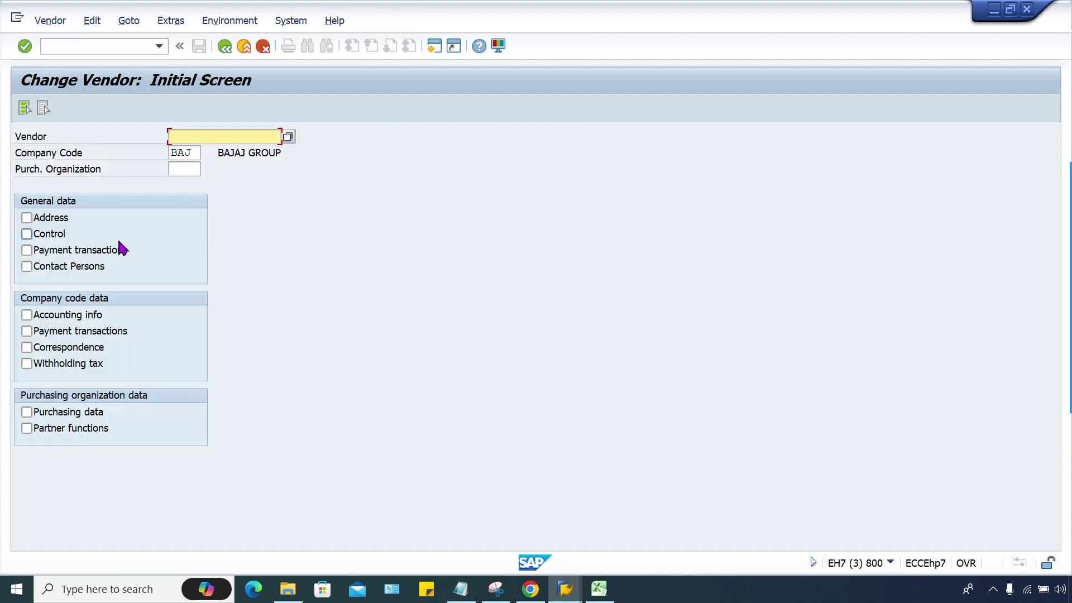
text(100)
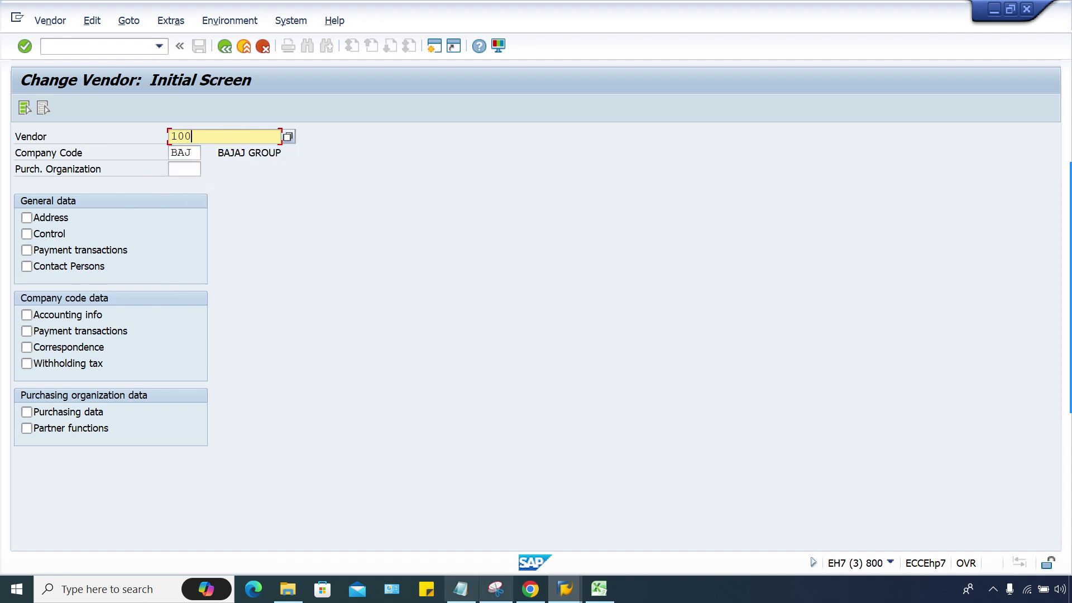
mouse_move(566, 589)
click(586, 517)
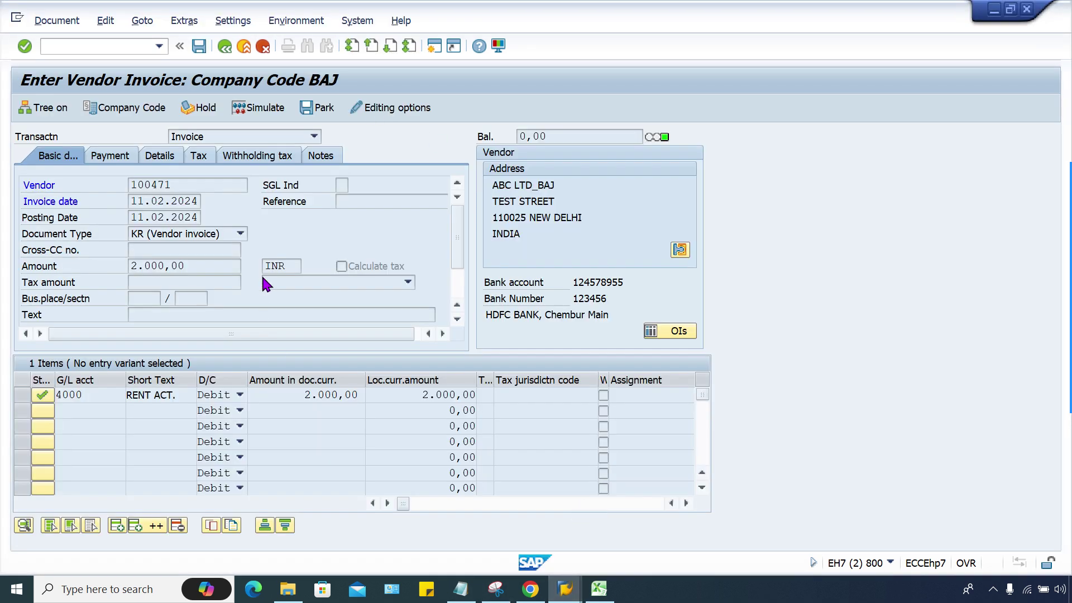
click(570, 589)
mouse_move(573, 591)
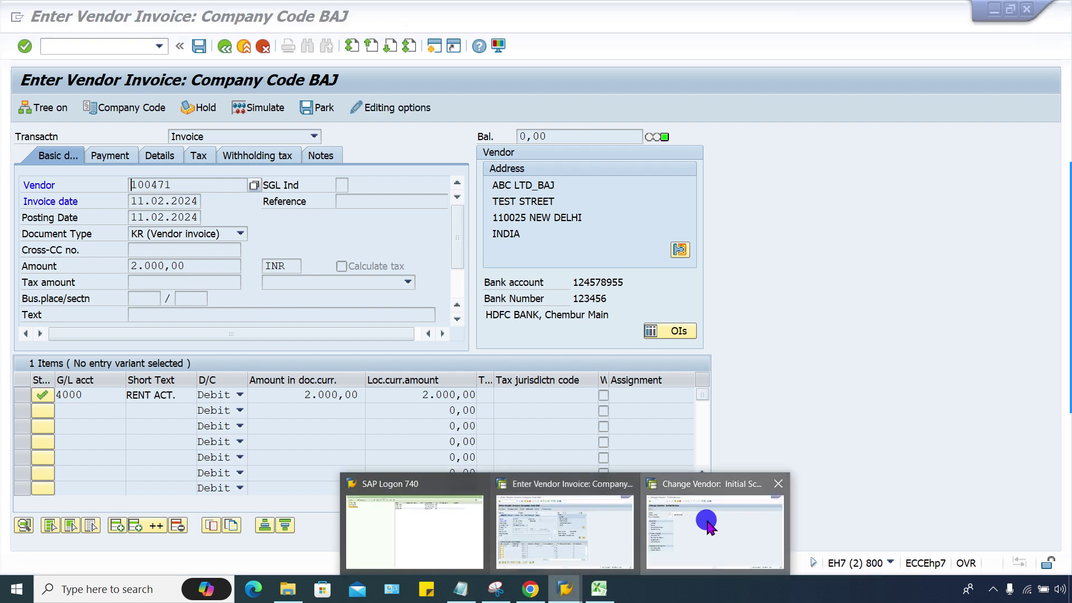
click(742, 519)
click(220, 136)
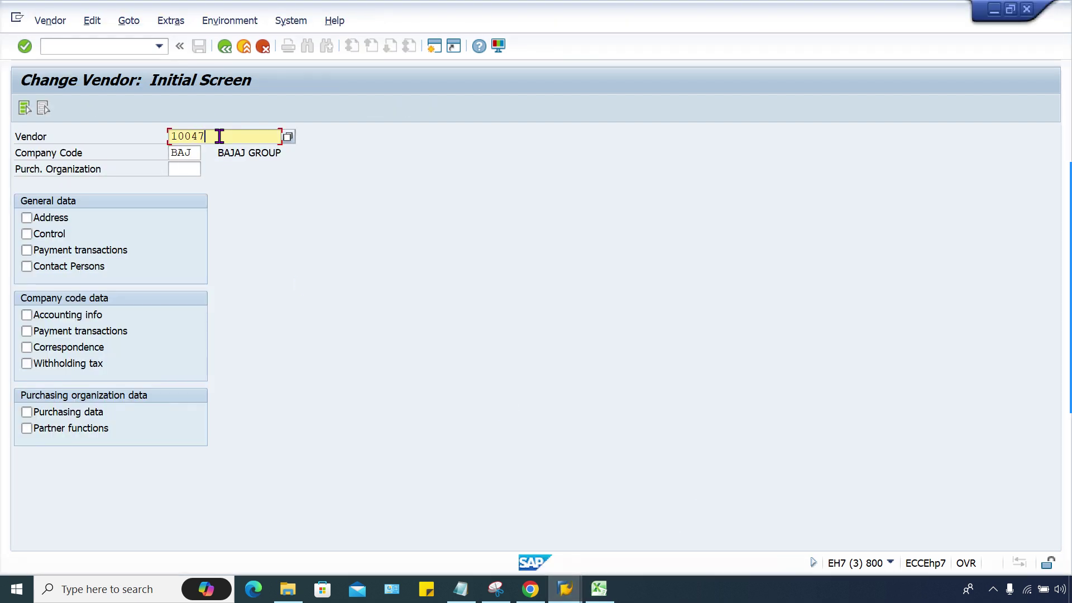
Review vendor 100471's BAJ payment transaction data
click(109, 331)
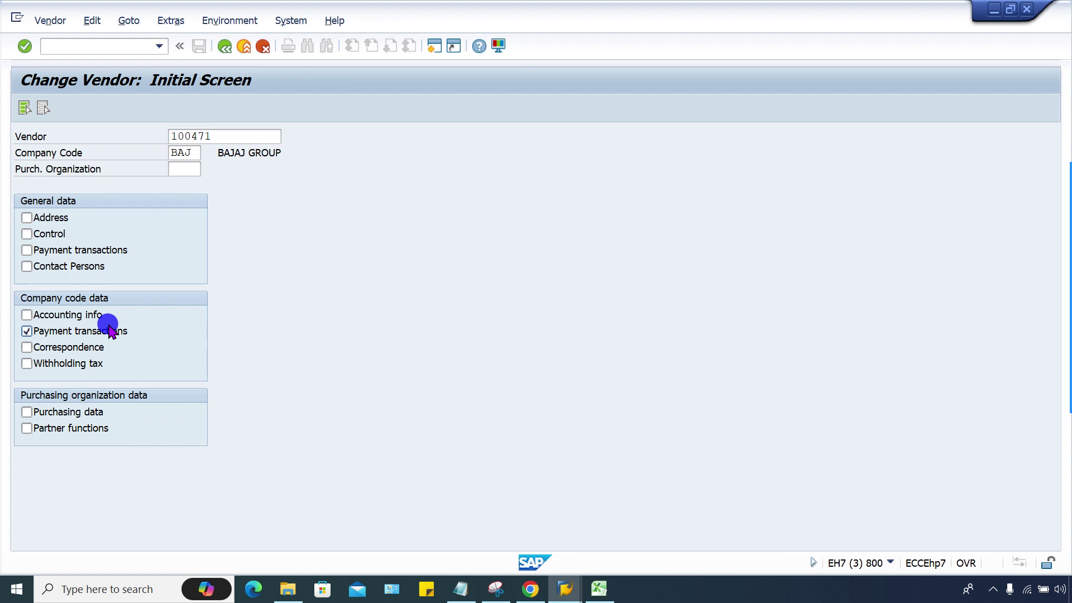
key(Return)
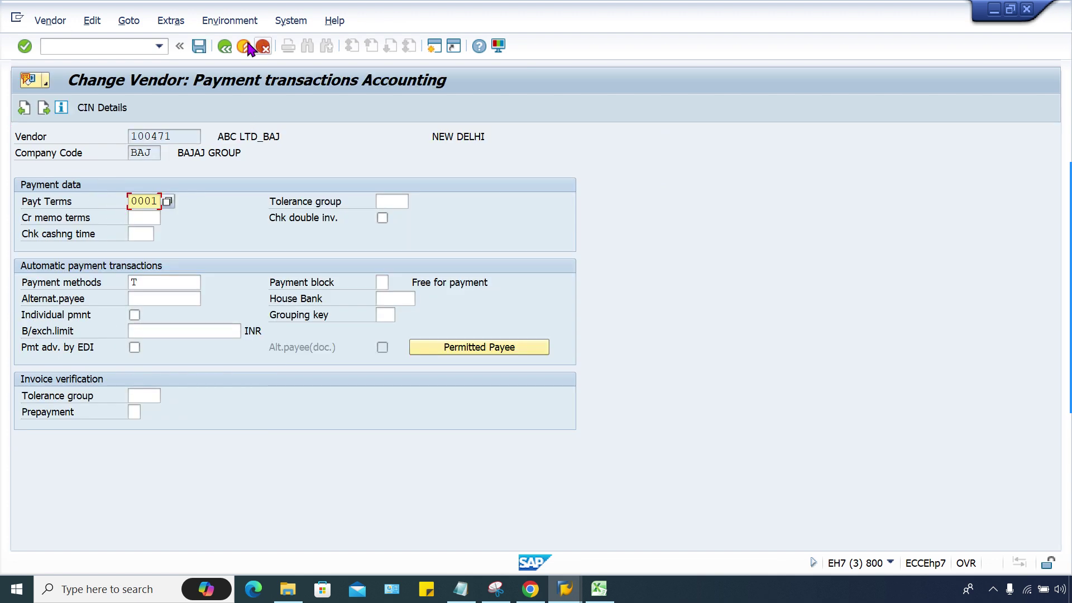
click(225, 46)
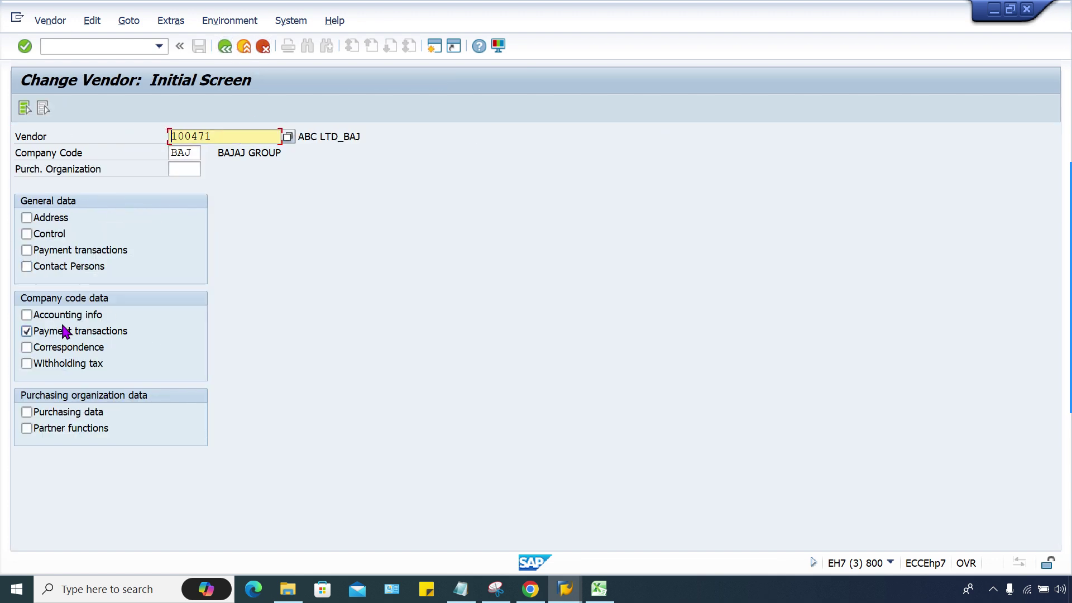
Review the vendor's accounting information showing reconciliation account 2000, comparing with the invoice
click(68, 317)
key(Return)
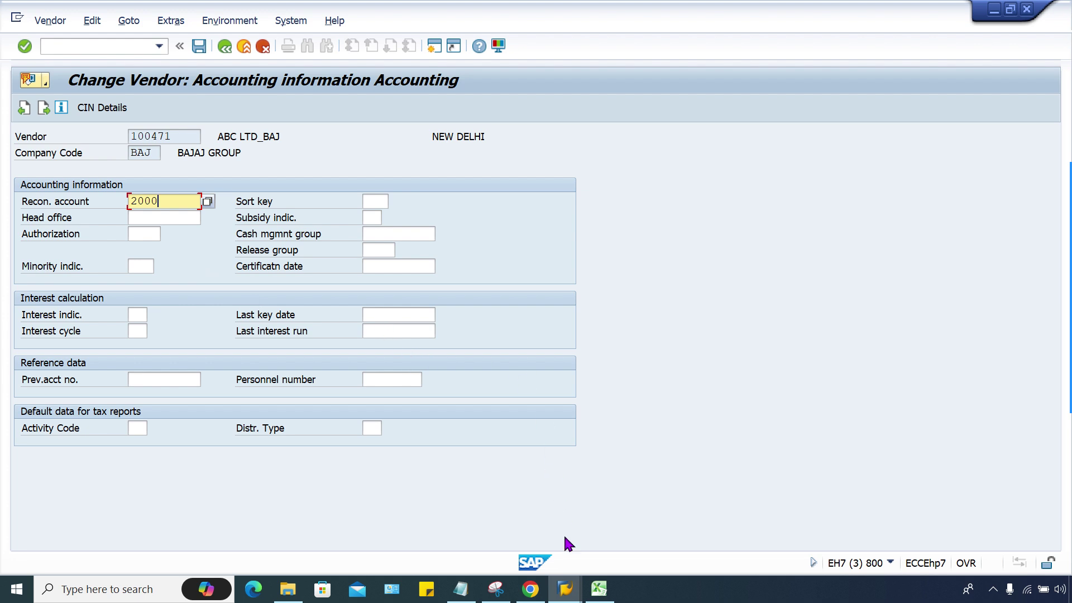
mouse_move(565, 589)
click(586, 560)
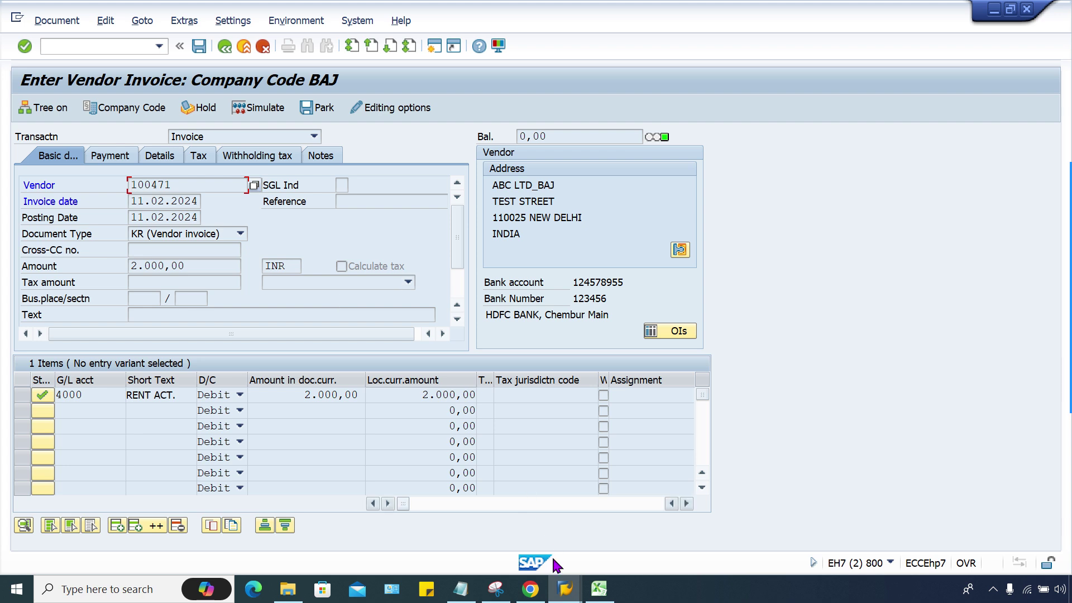
mouse_move(565, 588)
click(754, 539)
Open G/L account 2001 TDS PAYABLE ACT. from the liability accounts in FS00
click(118, 47)
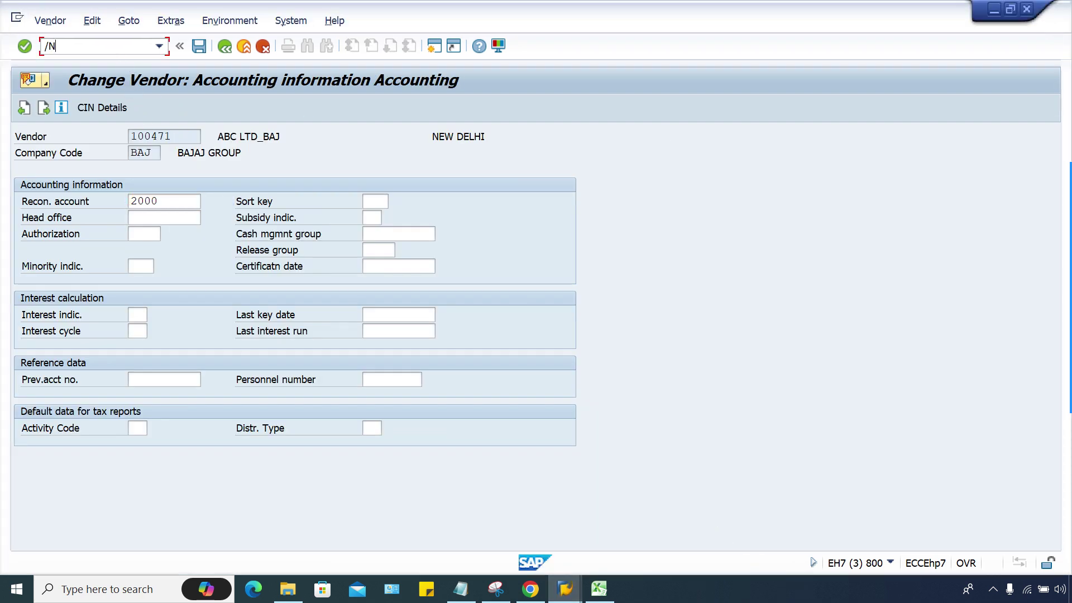
key(Return)
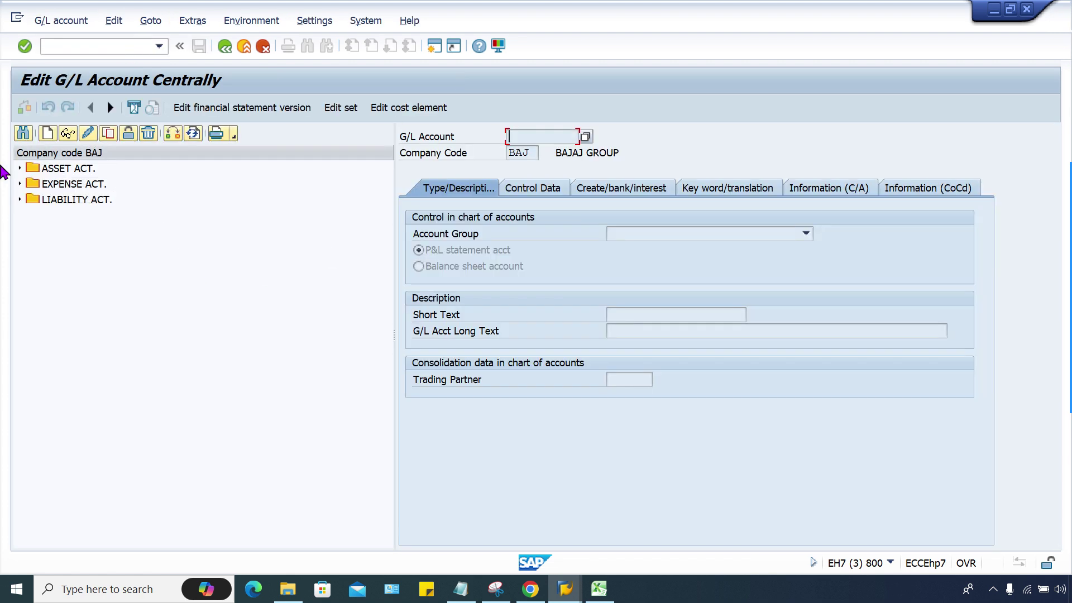
click(20, 169)
click(20, 246)
click(138, 279)
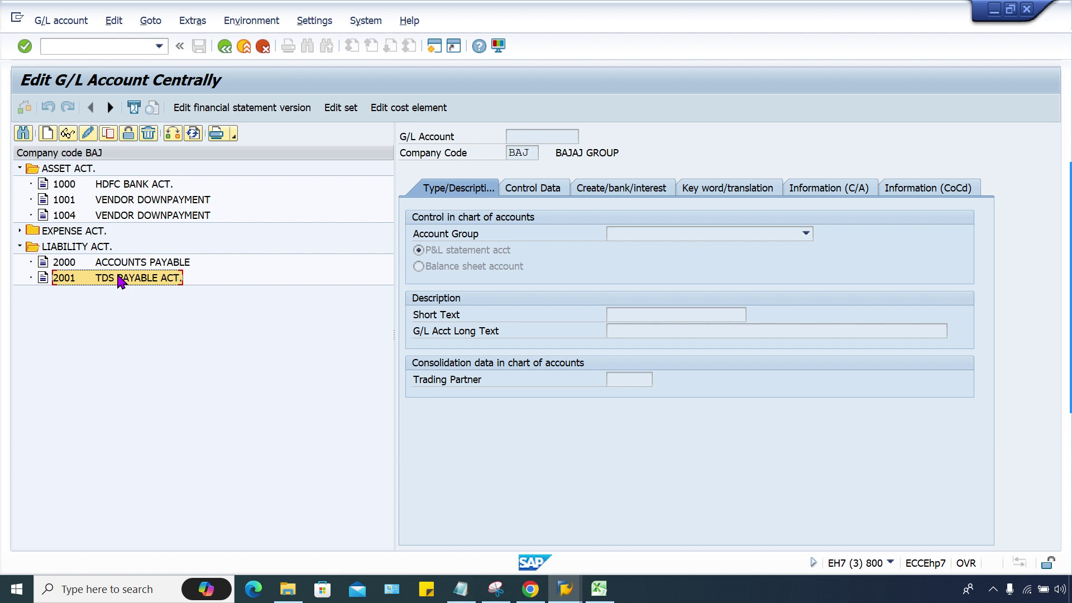
double_click(117, 277)
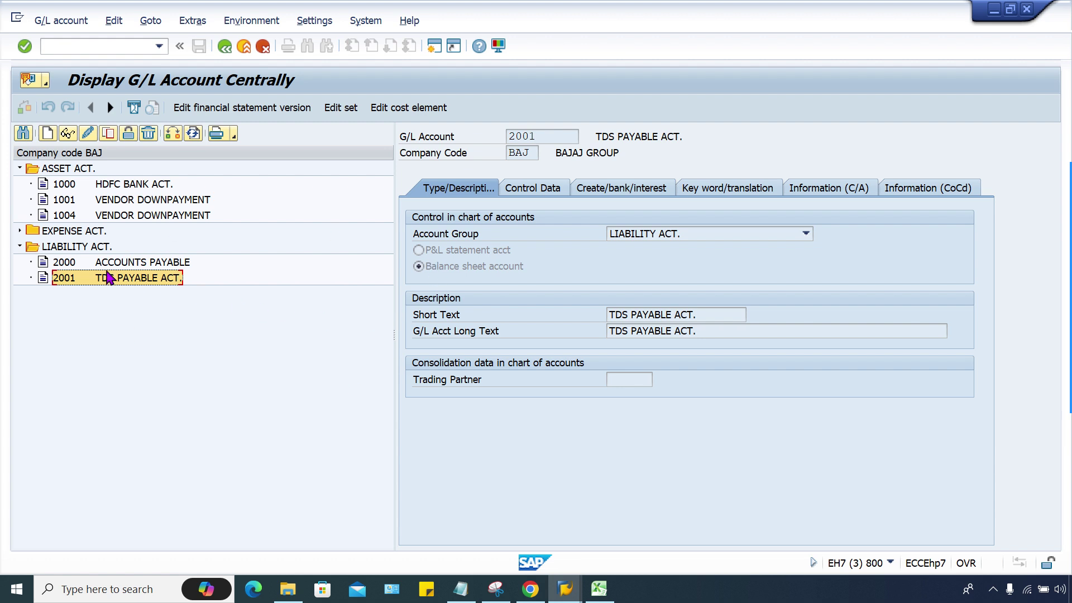
Compare with account 2000, then review account 2001's control data before returning
click(124, 263)
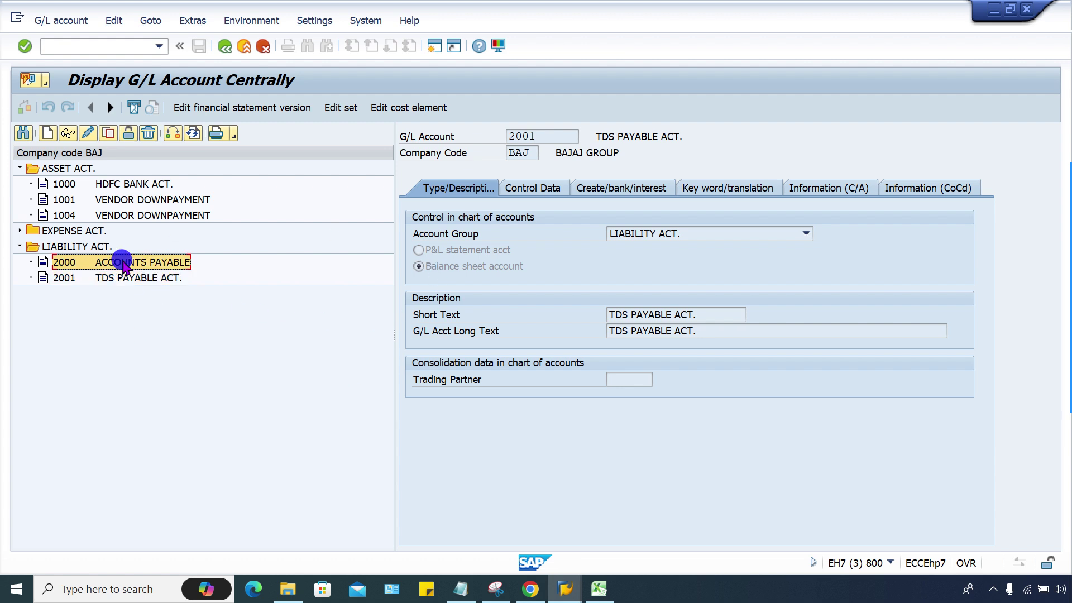
click(139, 279)
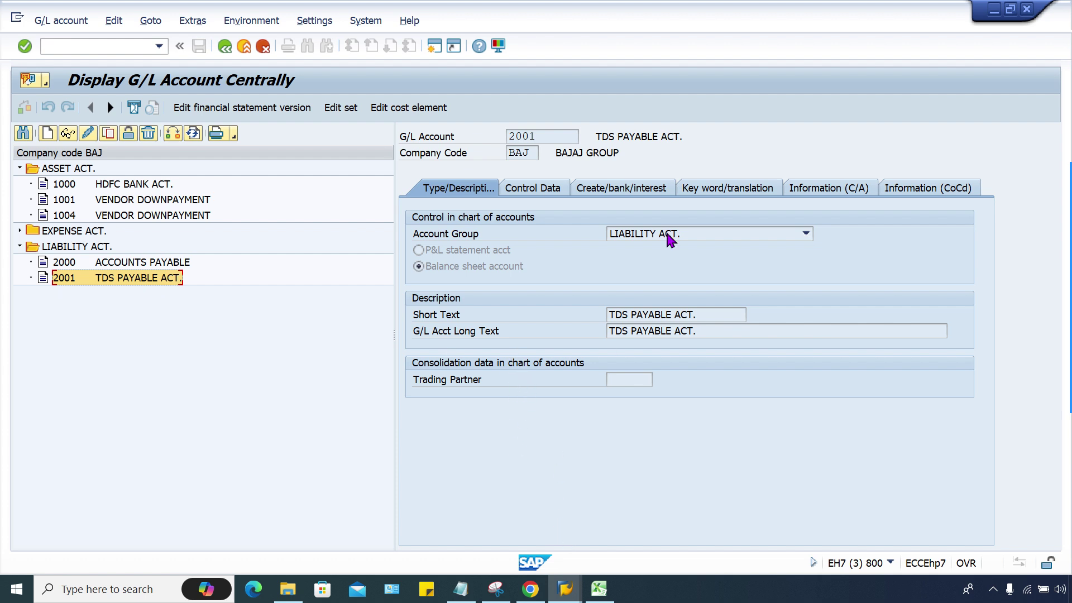
click(533, 192)
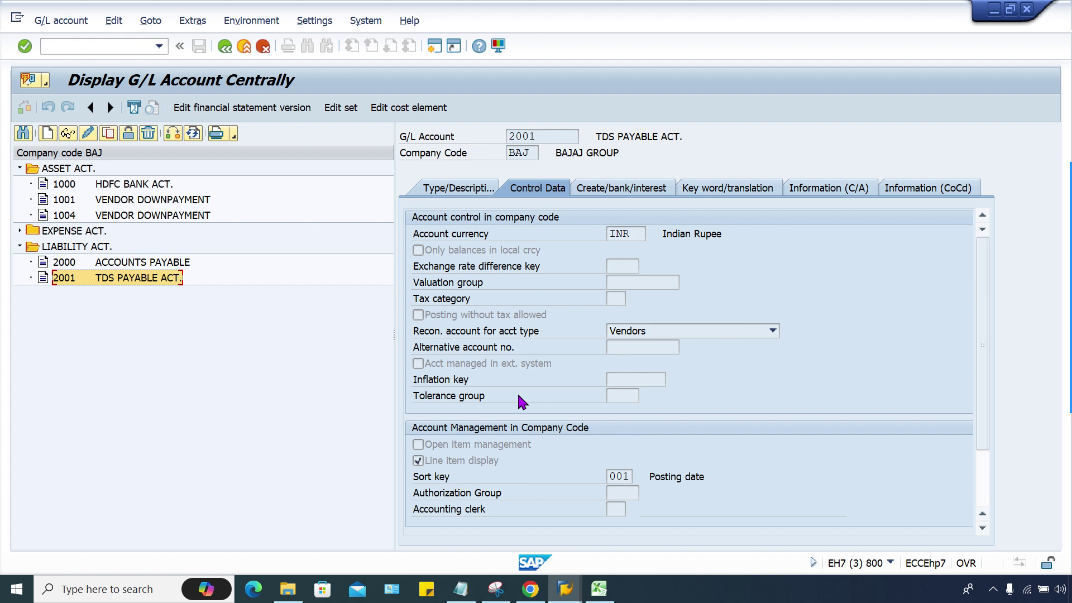
mouse_move(566, 587)
click(596, 546)
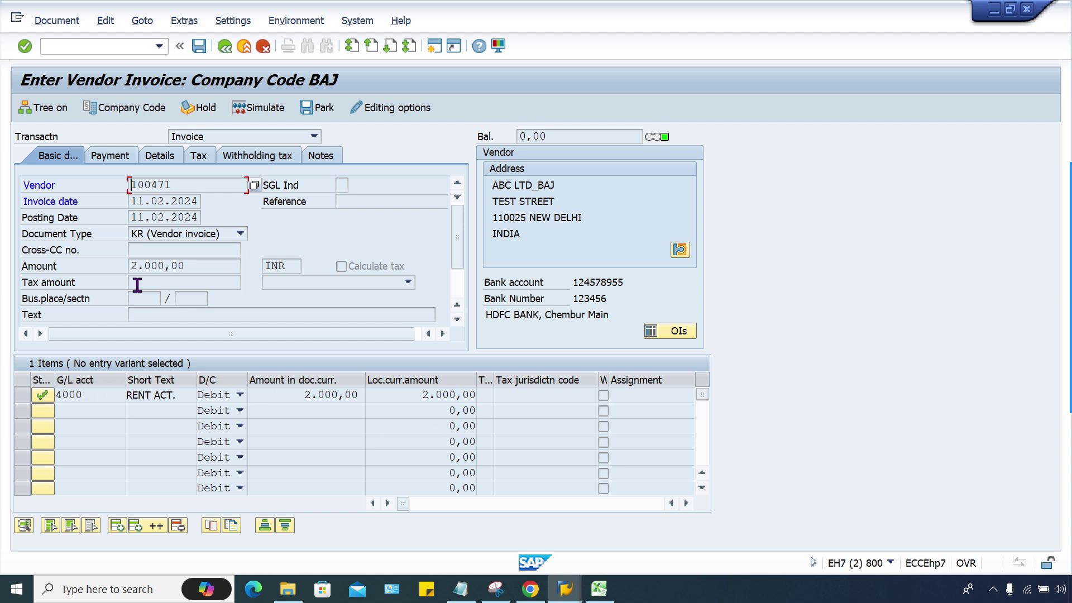
click(184, 184)
double_click(192, 187)
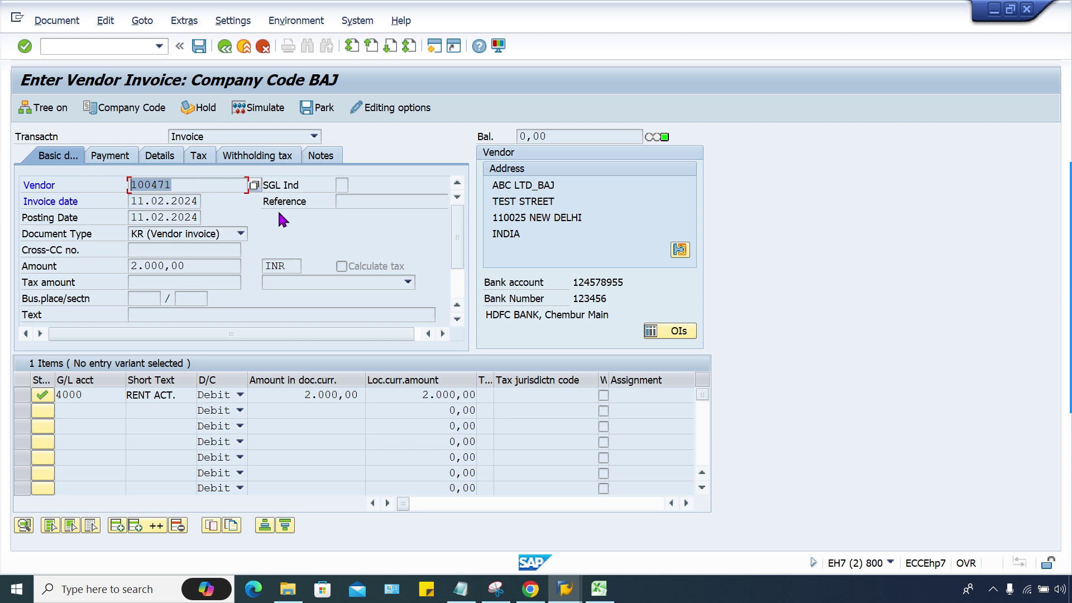
click(83, 395)
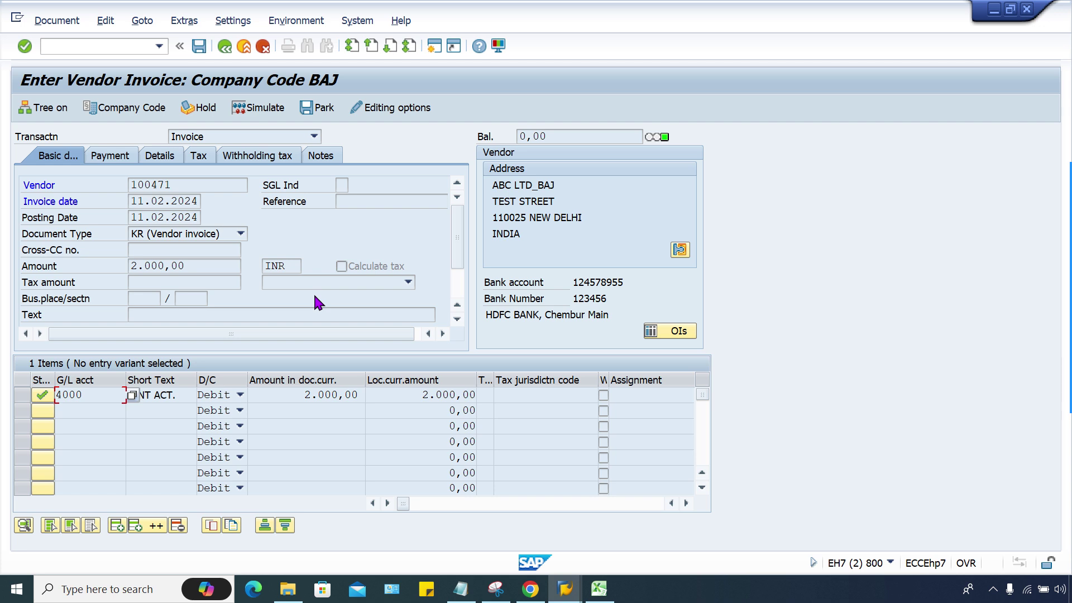
click(260, 157)
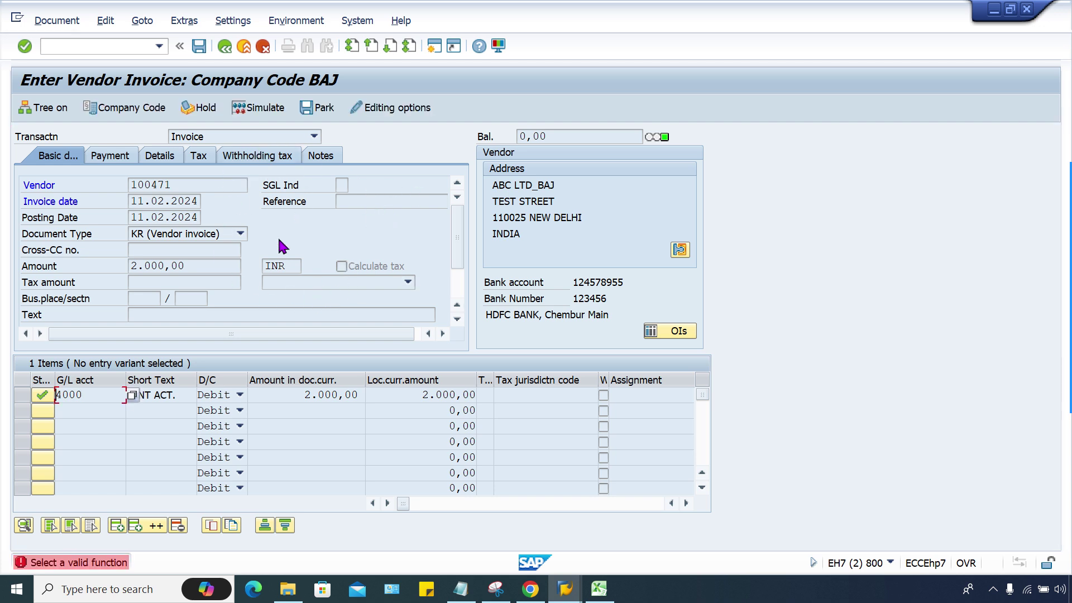
click(263, 155)
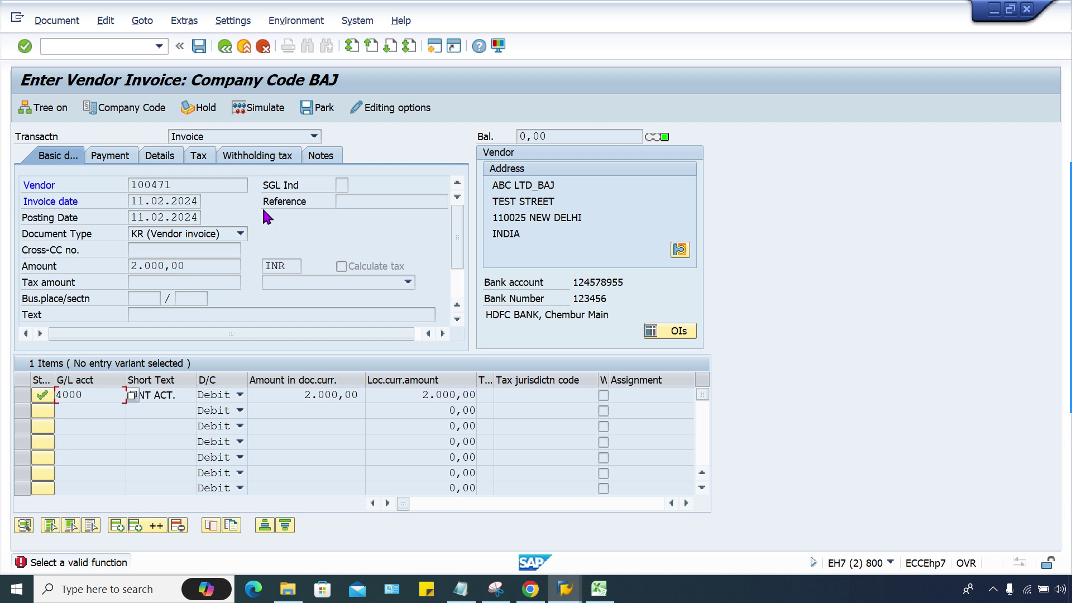
click(565, 589)
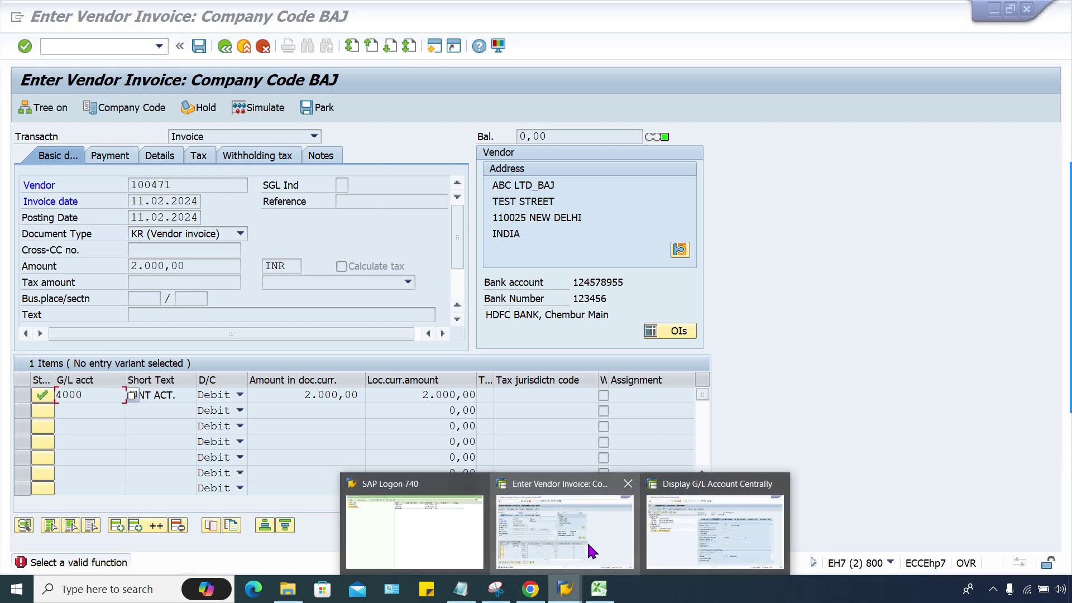
click(694, 554)
Select account 2001 TDS PAYABLE ACT. in the G/L account display
click(92, 277)
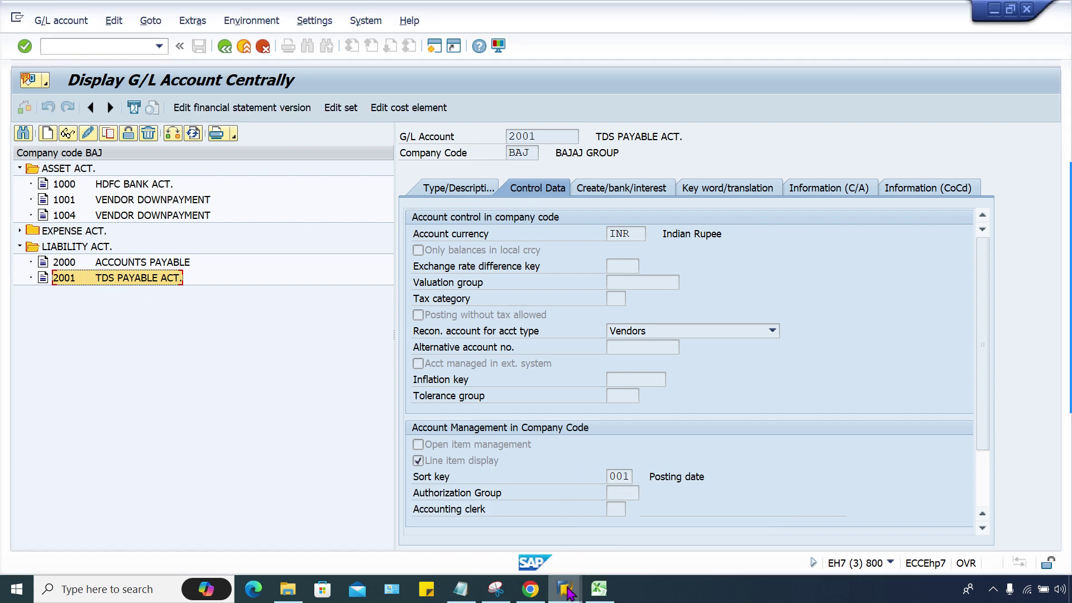
click(431, 46)
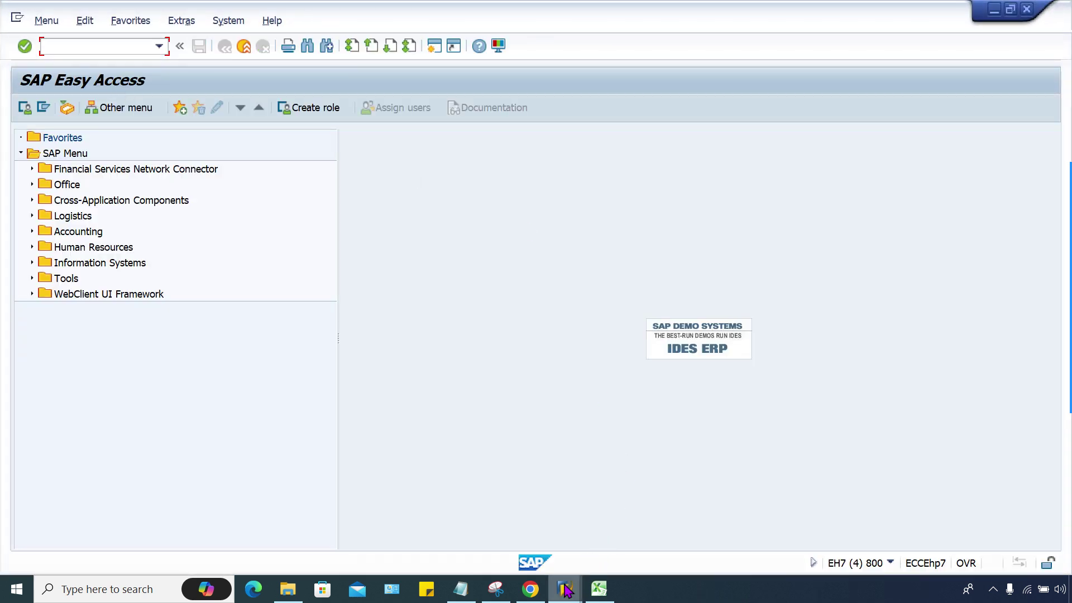
mouse_move(566, 588)
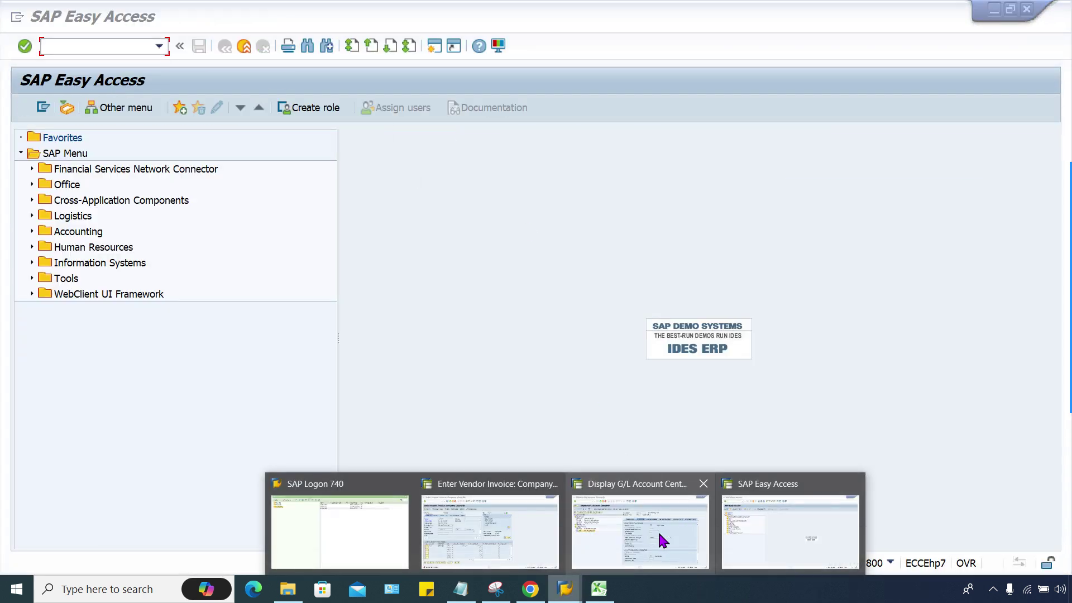
click(659, 537)
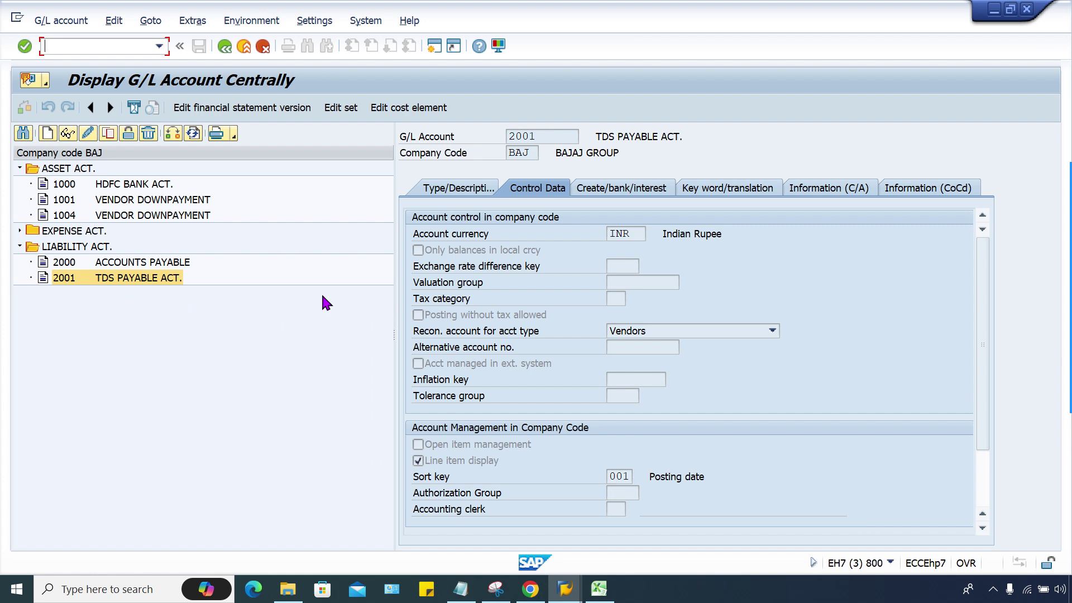
click(134, 277)
Set account 2001's reconciliation account type to blank and save the account
click(87, 134)
click(671, 330)
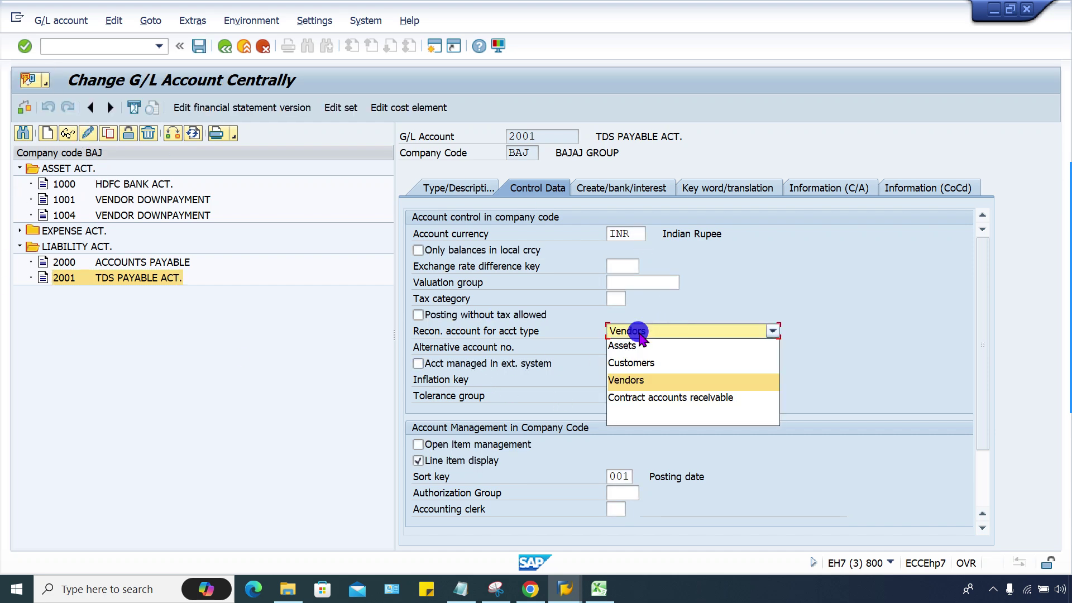
click(632, 414)
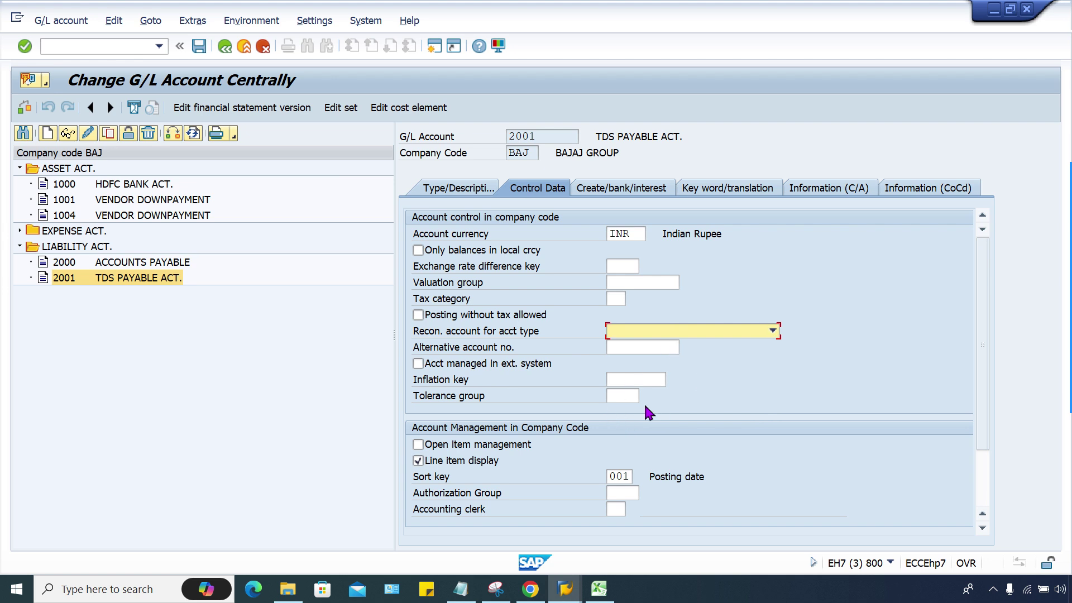
key(Return)
click(35, 307)
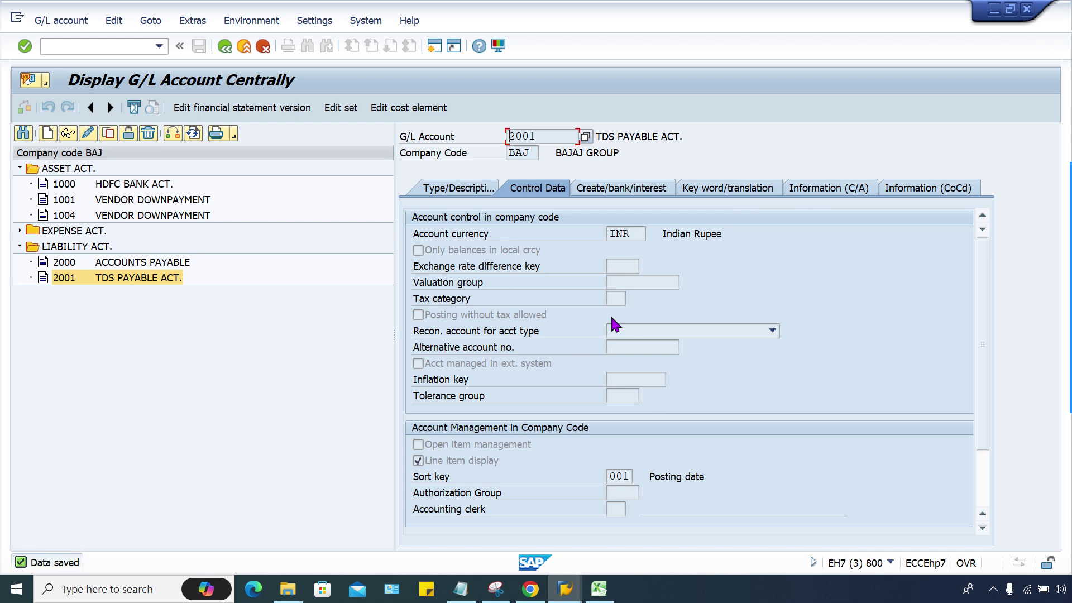
click(565, 588)
click(545, 536)
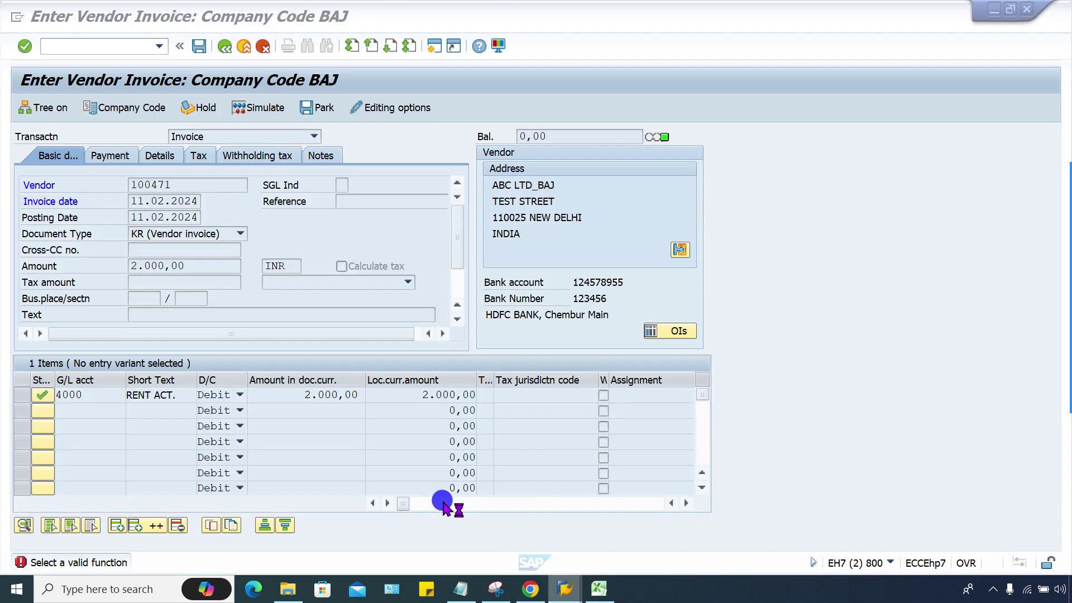
Restart FB60 and fill in the vendor, invoice date 11.02.2024 and amount 2000
click(160, 46)
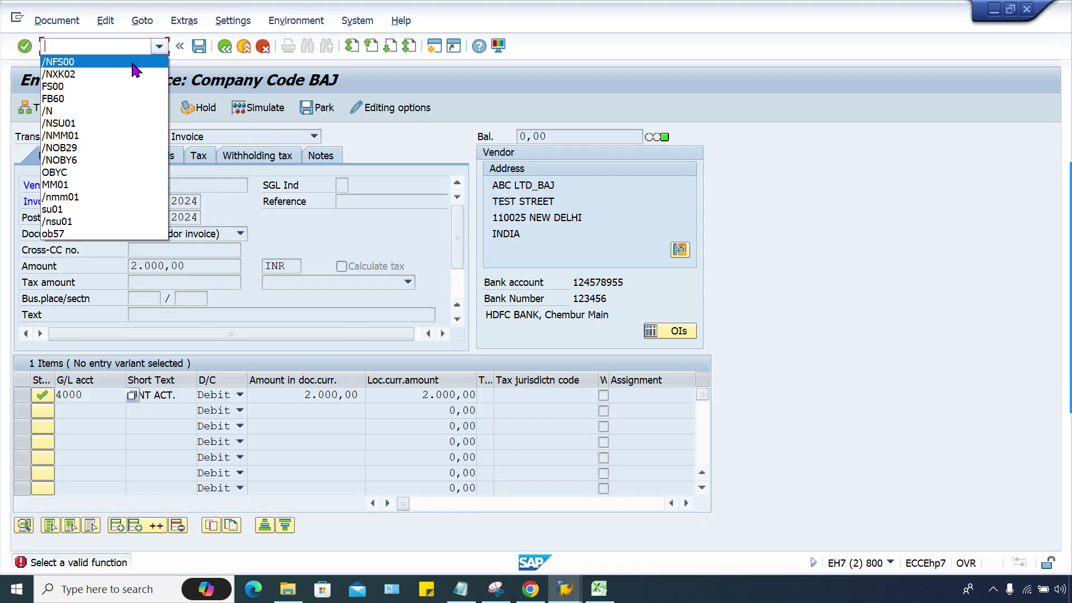
click(104, 86)
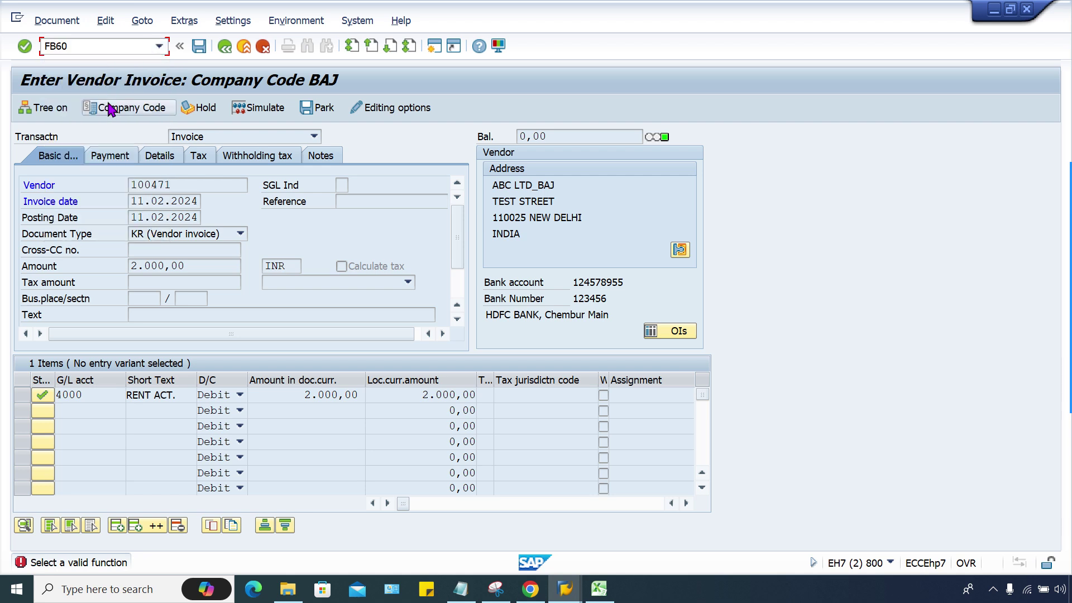
key(Return)
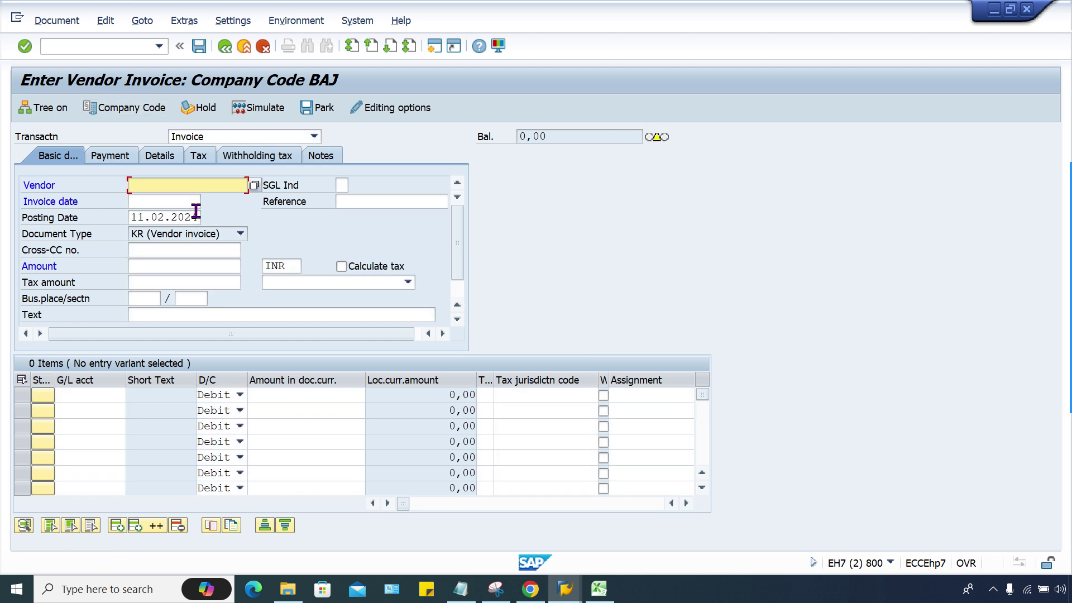
click(176, 199)
click(166, 205)
click(152, 214)
click(157, 266)
click(165, 285)
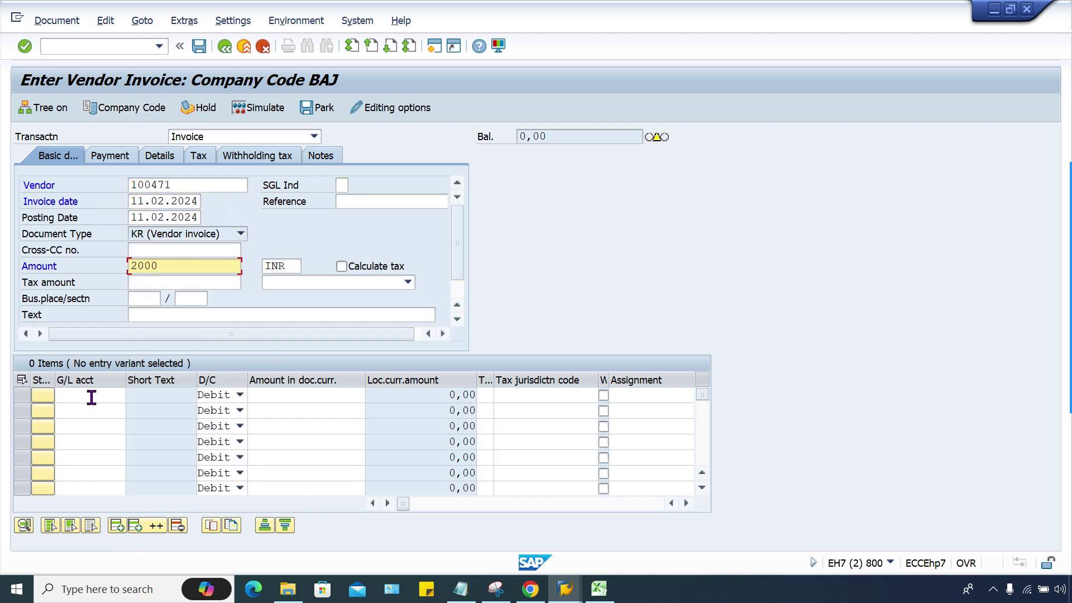
Add a G/L 4000 item for 2000 and simulate the invoice posting
click(92, 396)
click(94, 224)
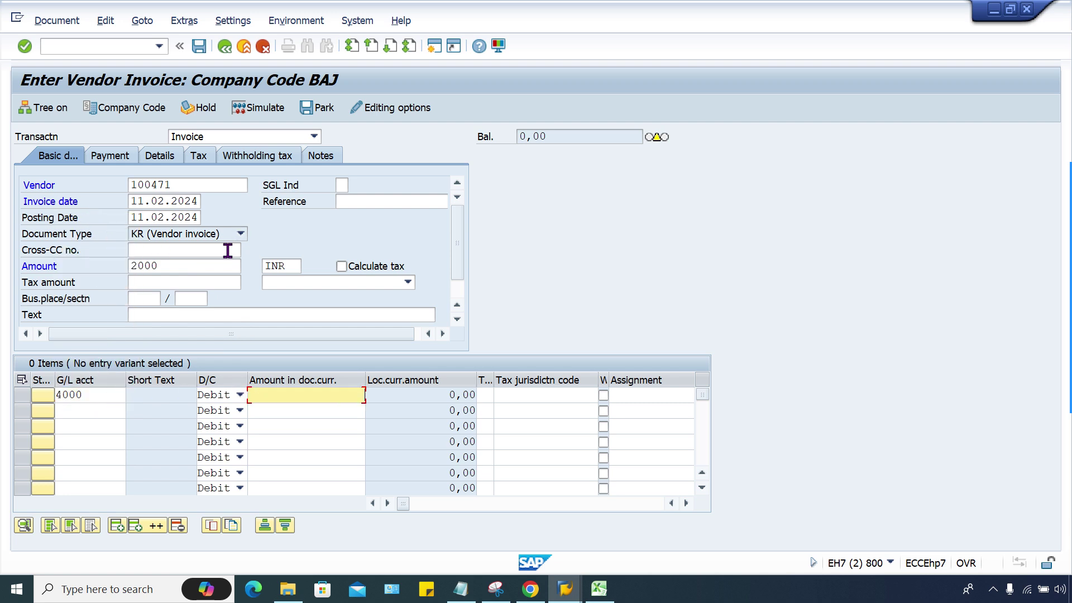
click(318, 156)
key(Return)
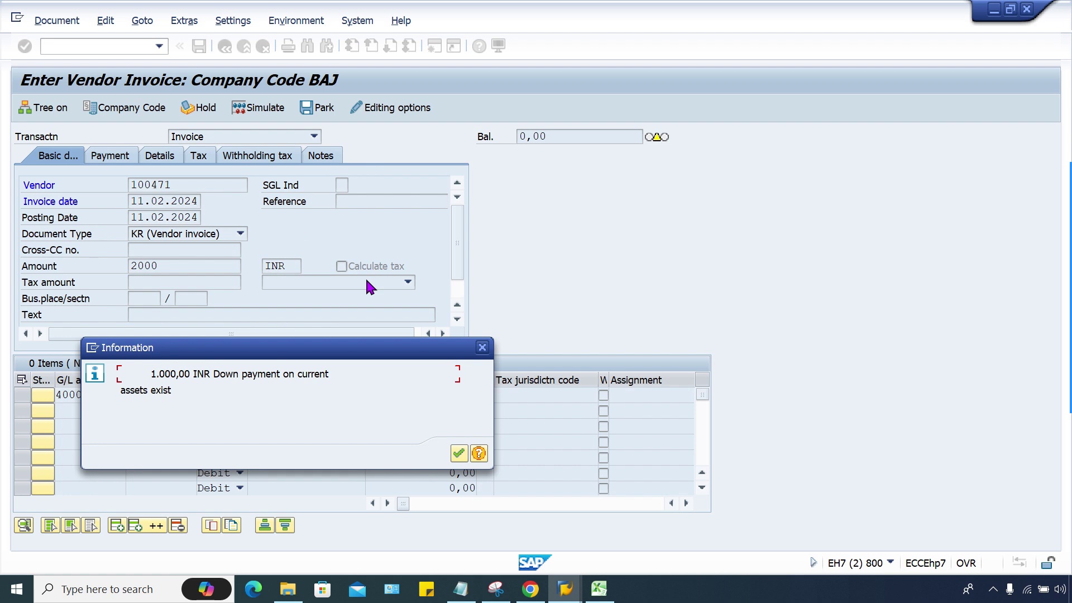
key(Return)
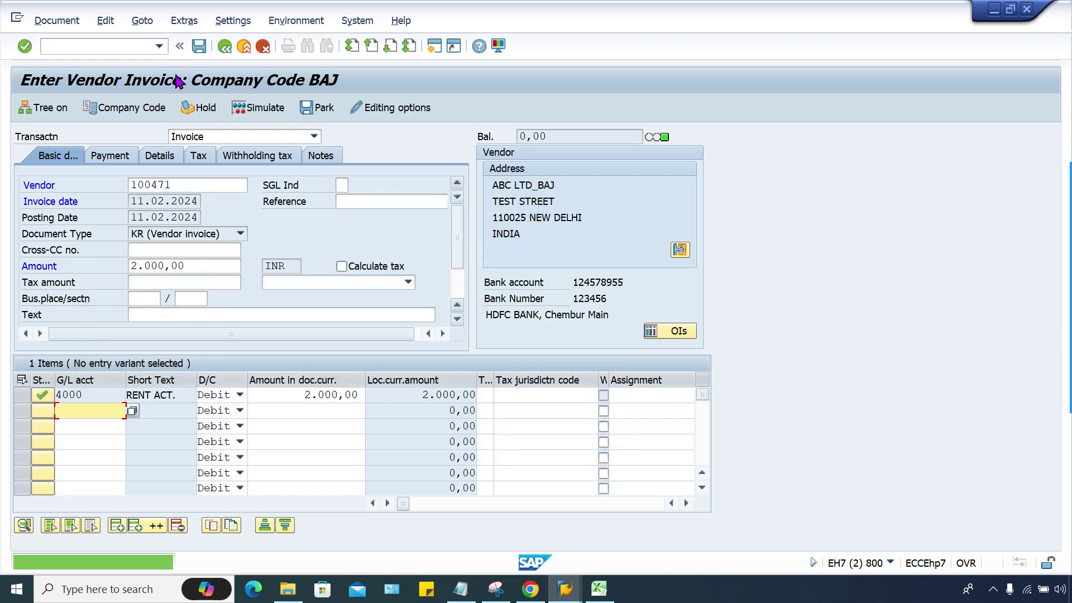
click(254, 107)
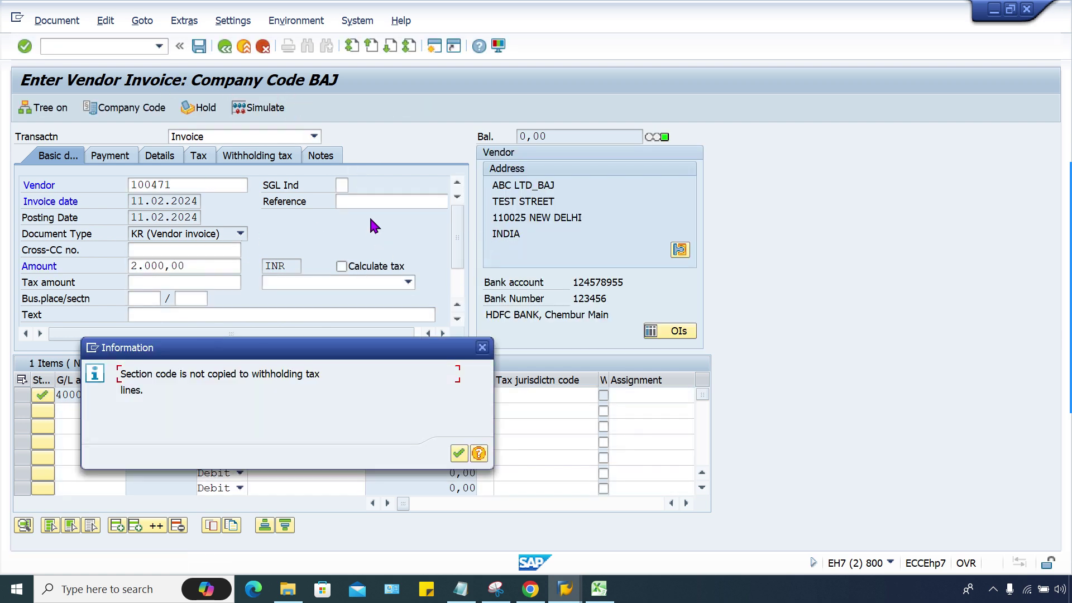
key(Return)
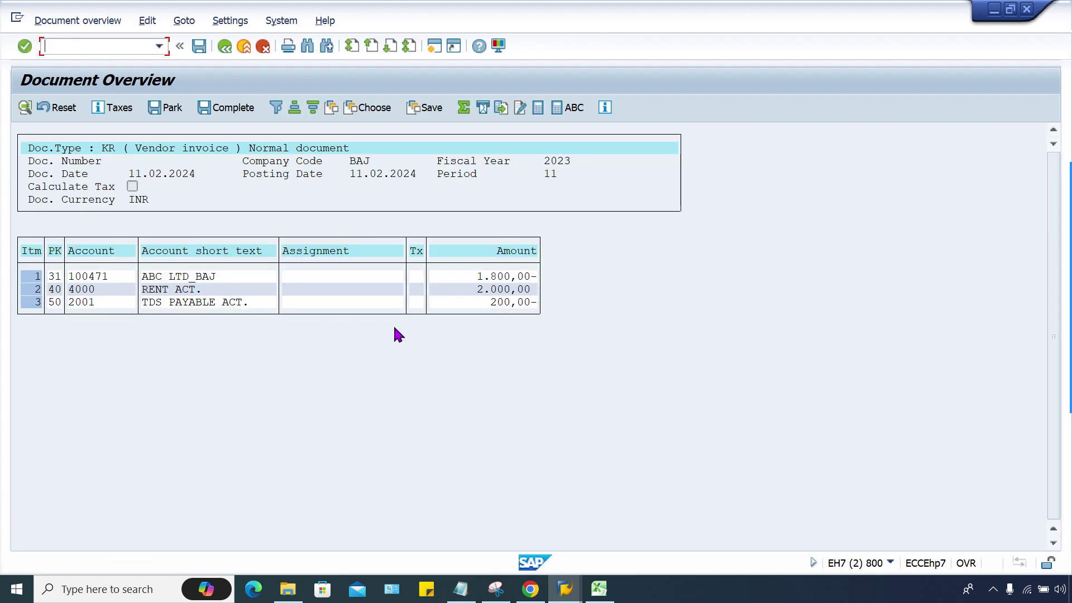
Check the 200,00- TDS line on account 2001 and attempt posting, which fails with 'PAN not available'
click(492, 306)
click(89, 302)
click(199, 46)
key(F3)
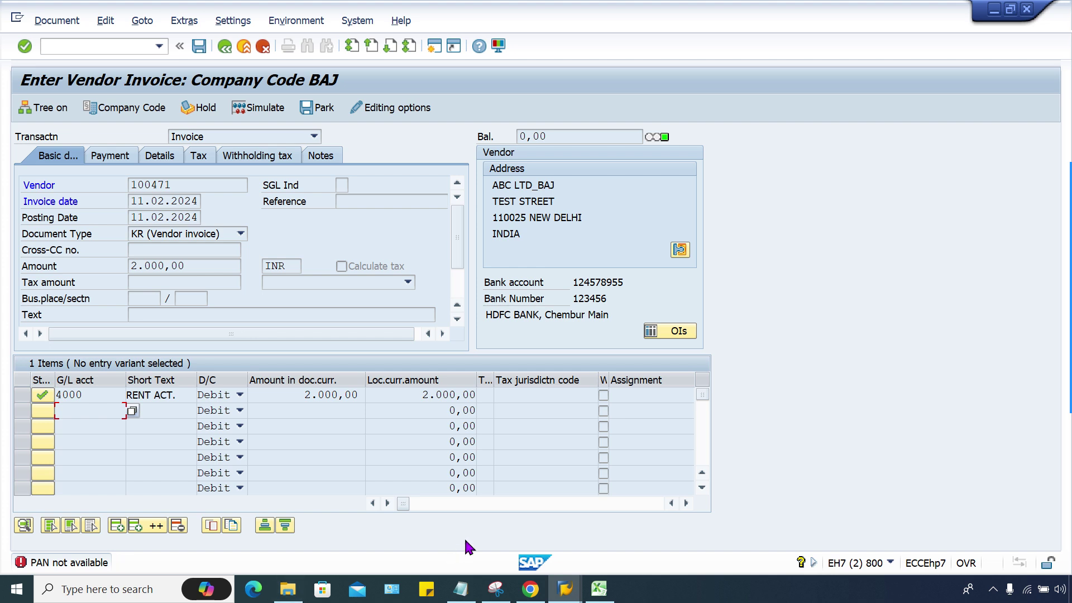
click(565, 588)
Run XK02 in the Easy Access session and open the vendor's address data
click(731, 565)
click(71, 47)
text(XK02)
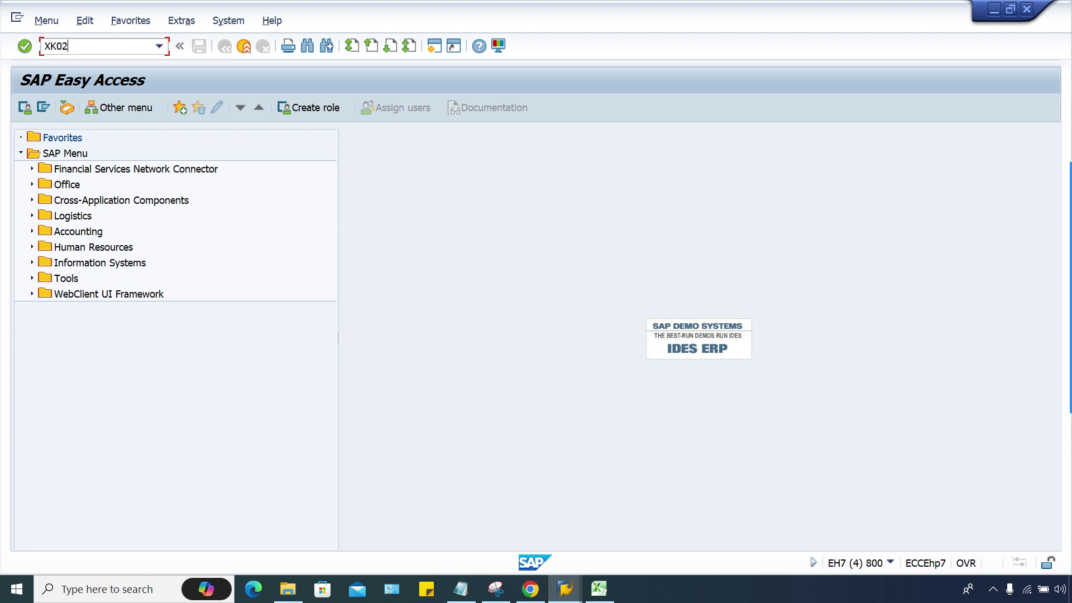
key(Return)
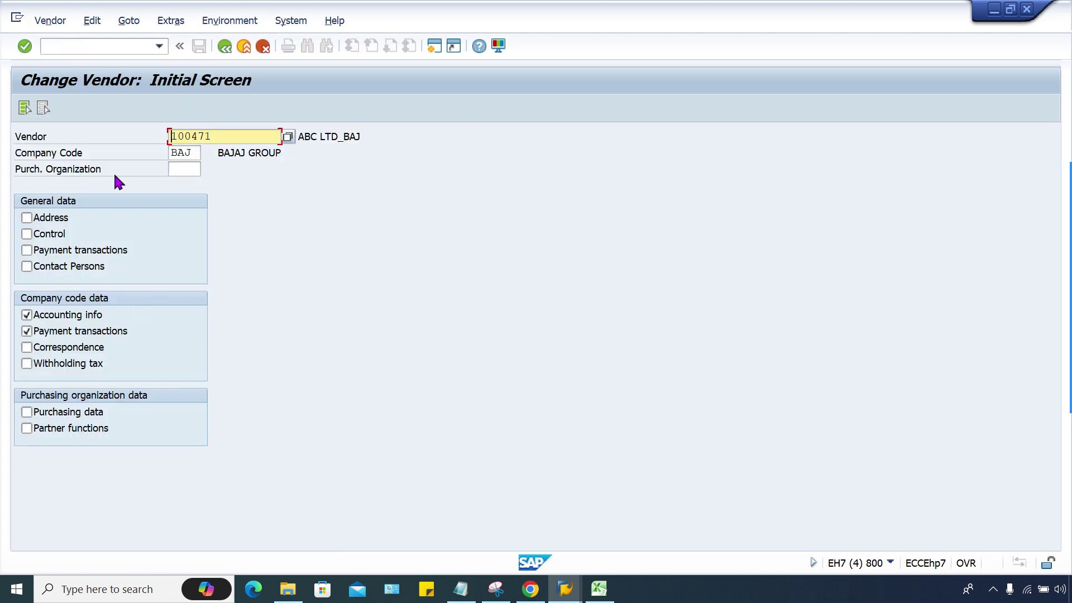
click(84, 219)
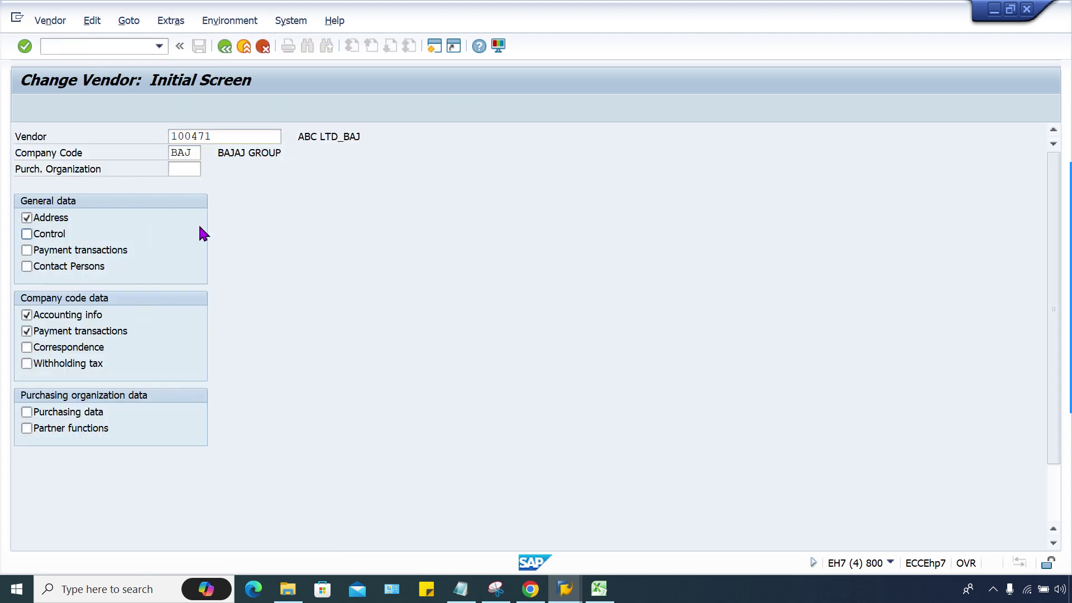
key(Return)
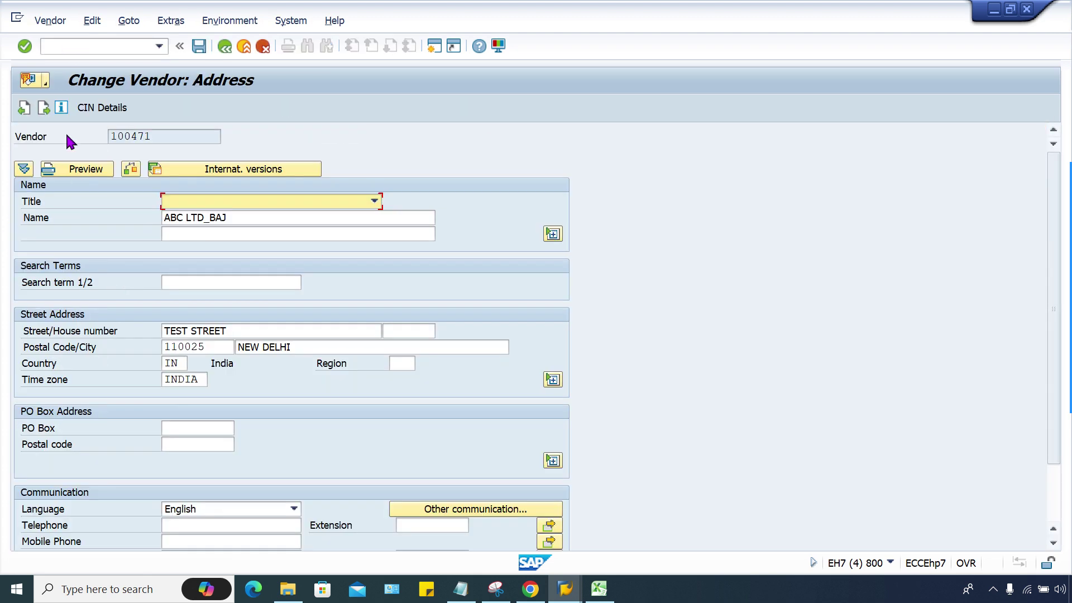
Check the empty PAN Number on the CIN Details Withholding Tax tab, then go back
click(115, 119)
click(239, 139)
click(184, 167)
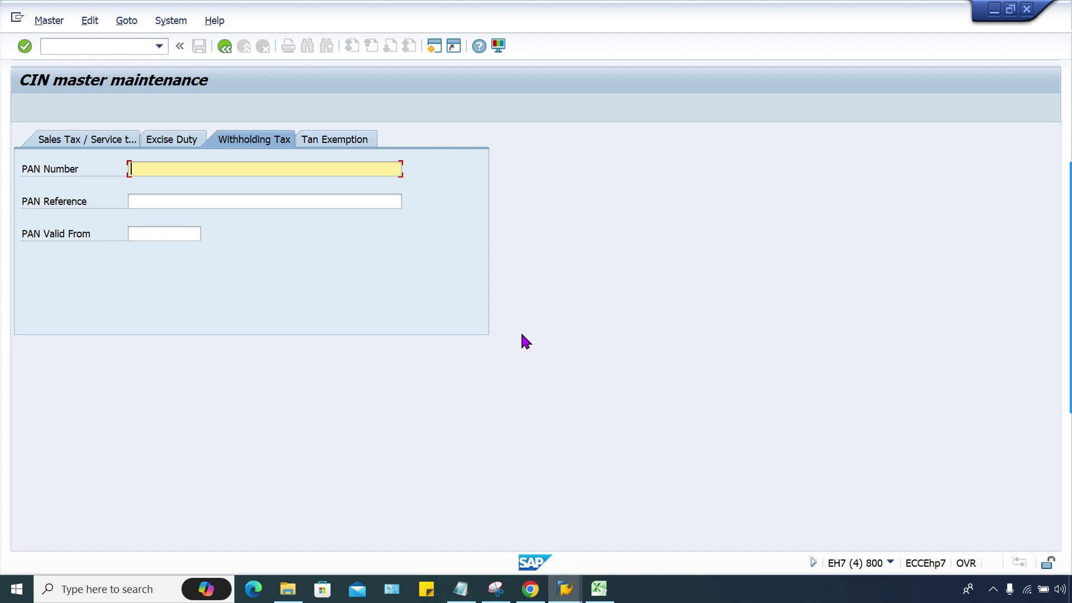
click(225, 47)
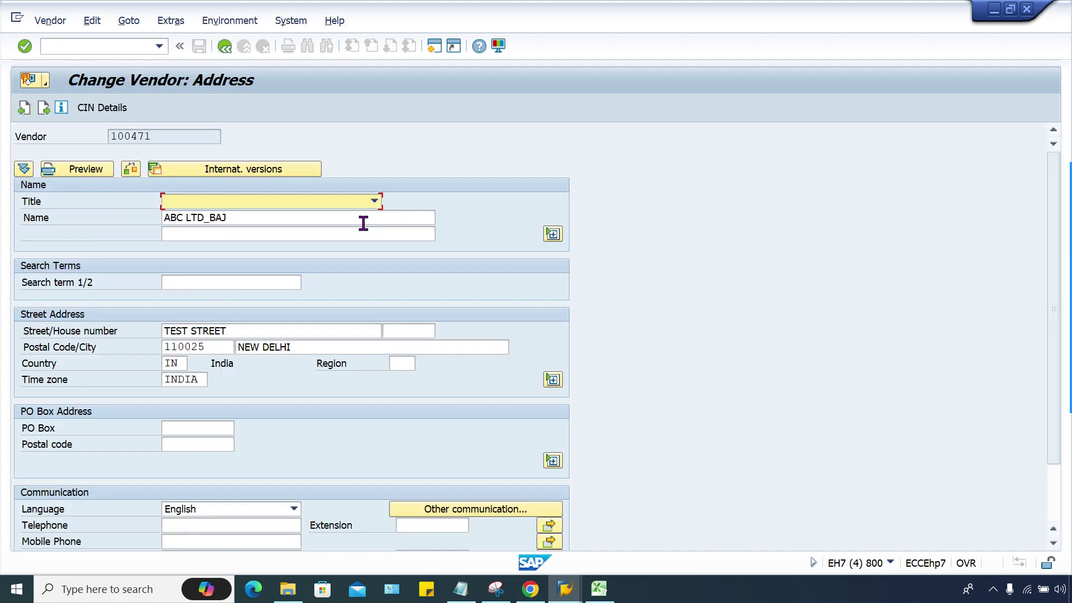